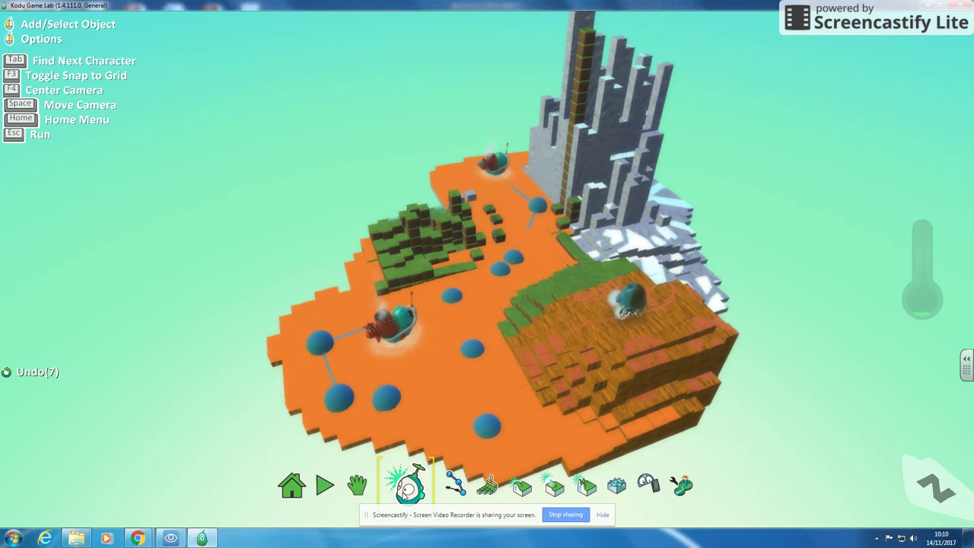
Change Kodu's rule 1 condition to WHEN gamepad L stick.
right_click(624, 302)
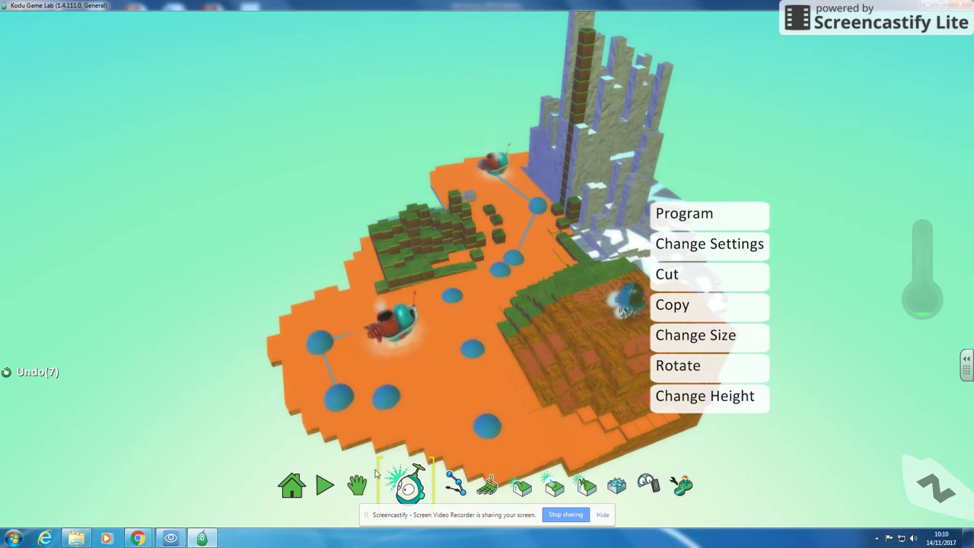
click(730, 216)
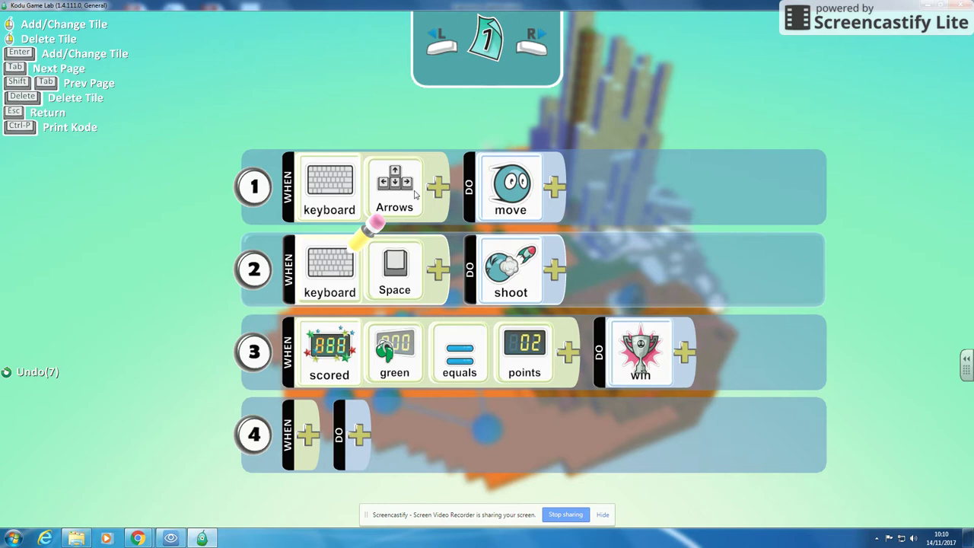
scroll(345, 199, up, 1)
click(334, 261)
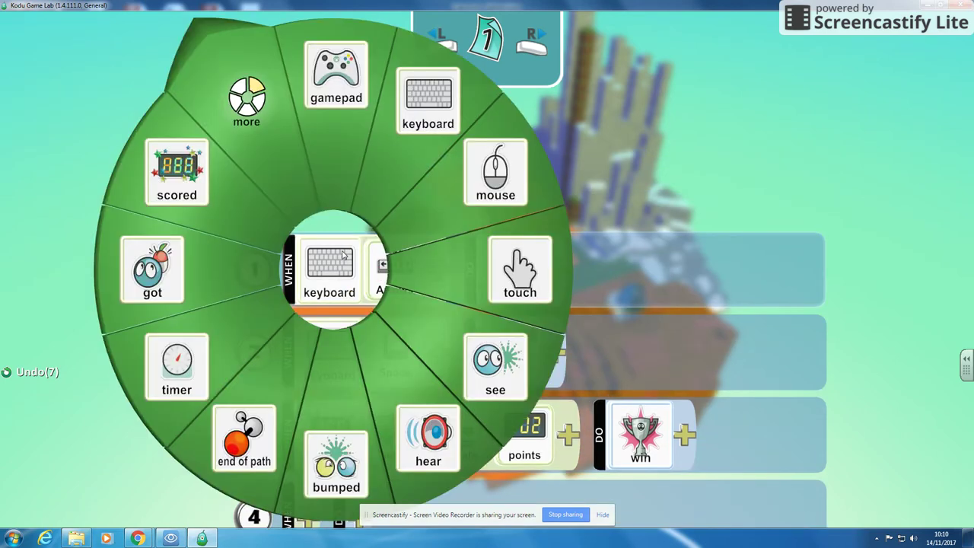
click(343, 165)
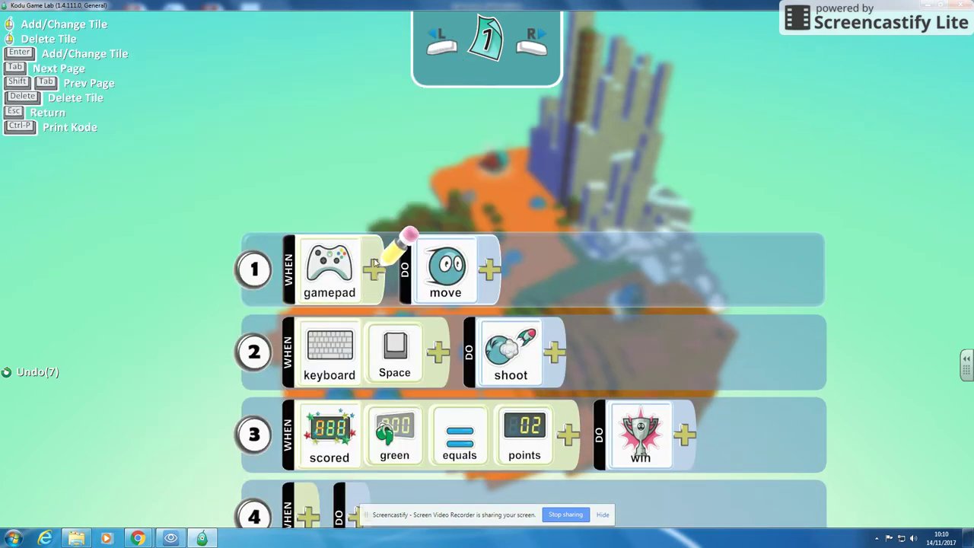
click(374, 266)
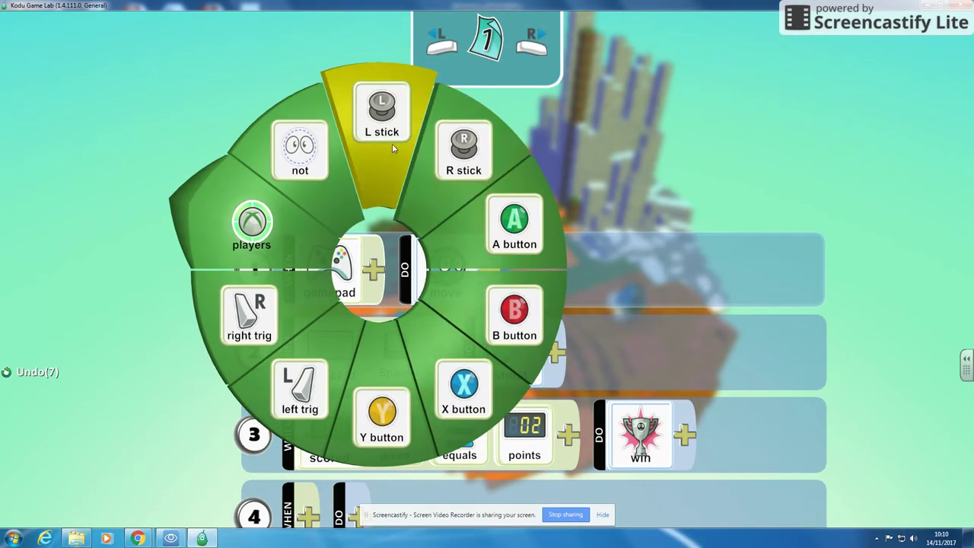
click(378, 143)
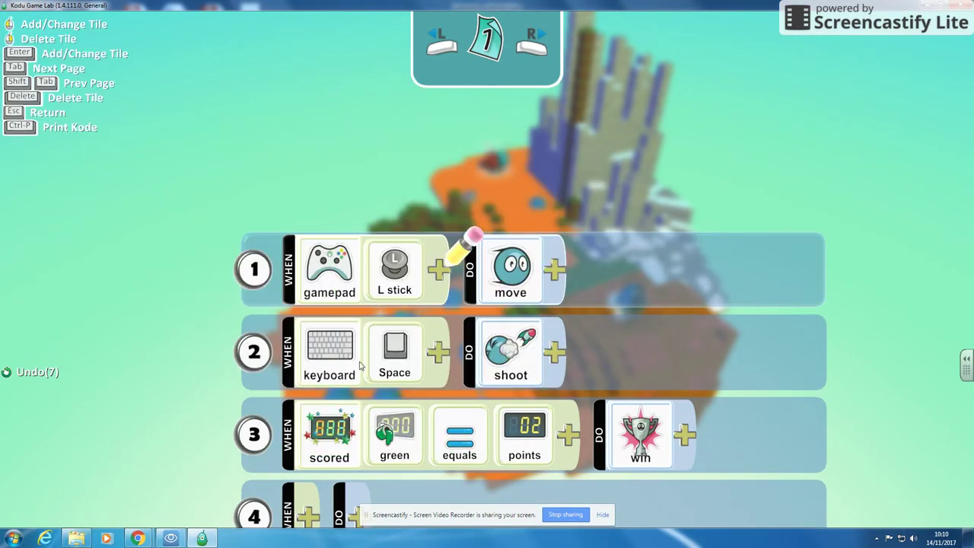
Switch rule 2's shoot trigger from keyboard Space to gamepad A button.
scroll(328, 362, down, 1)
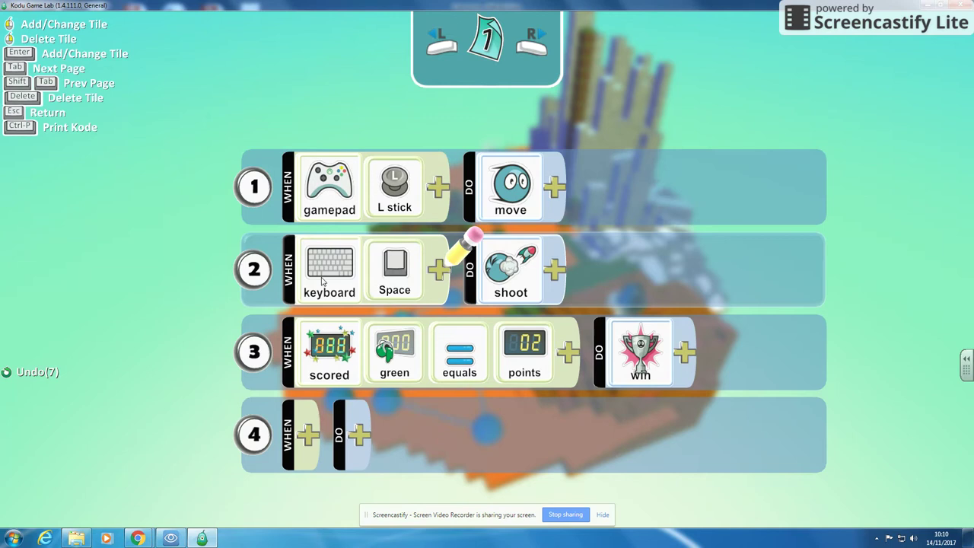
click(320, 277)
click(323, 114)
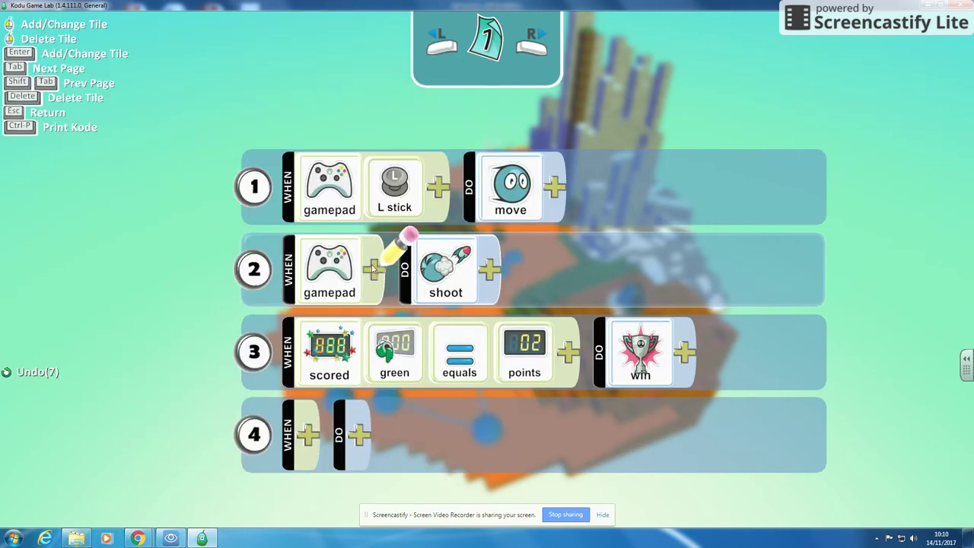
click(373, 268)
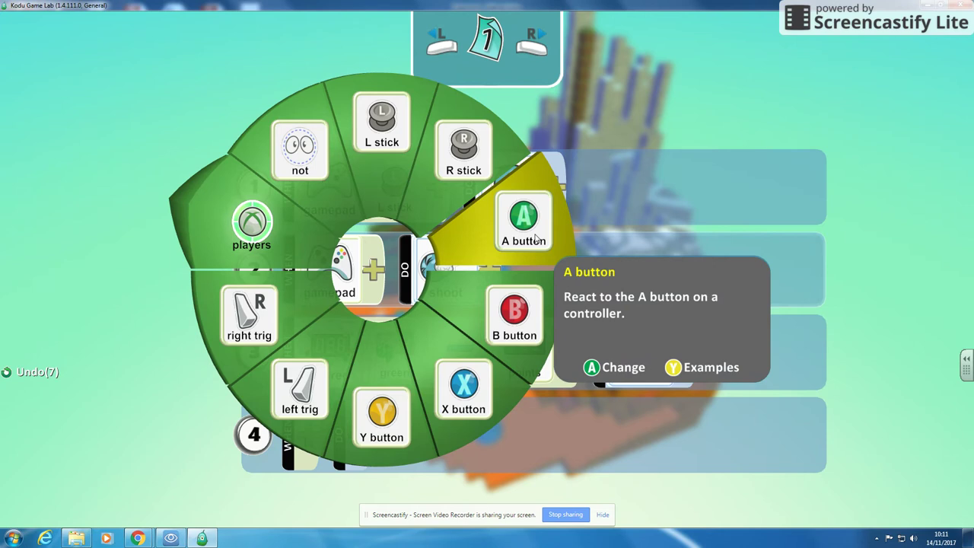
click(537, 238)
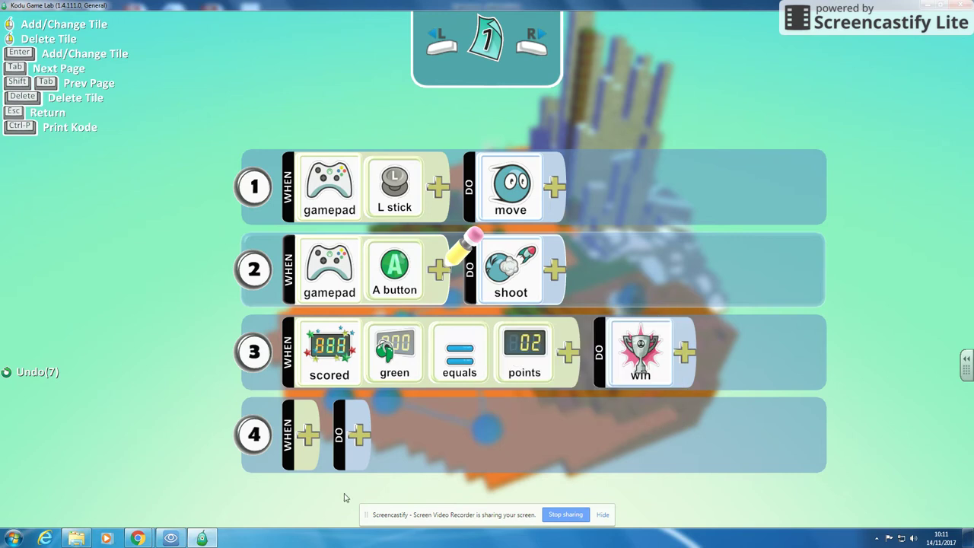
Exit the program editor, play-test Kodu's new gamepad controls, and return to editing.
key(Escape)
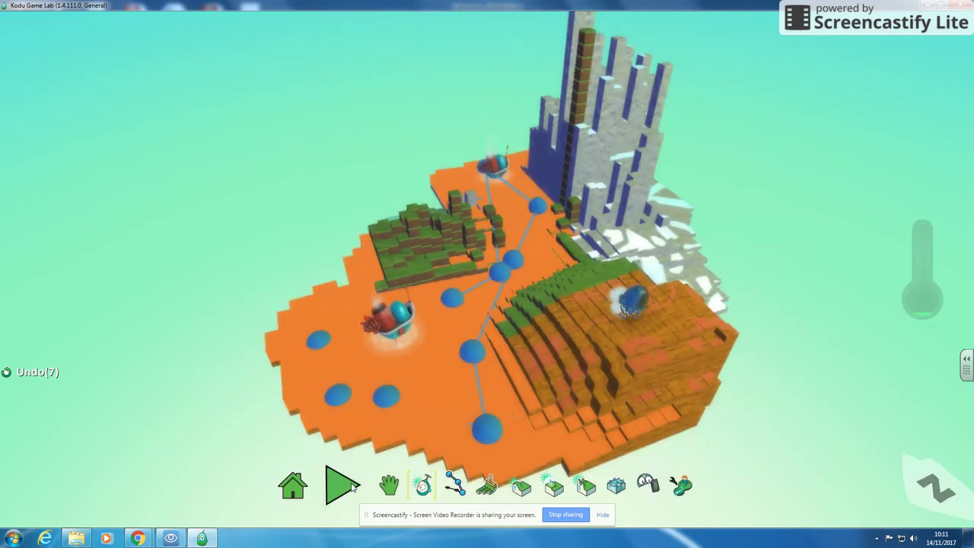
click(347, 483)
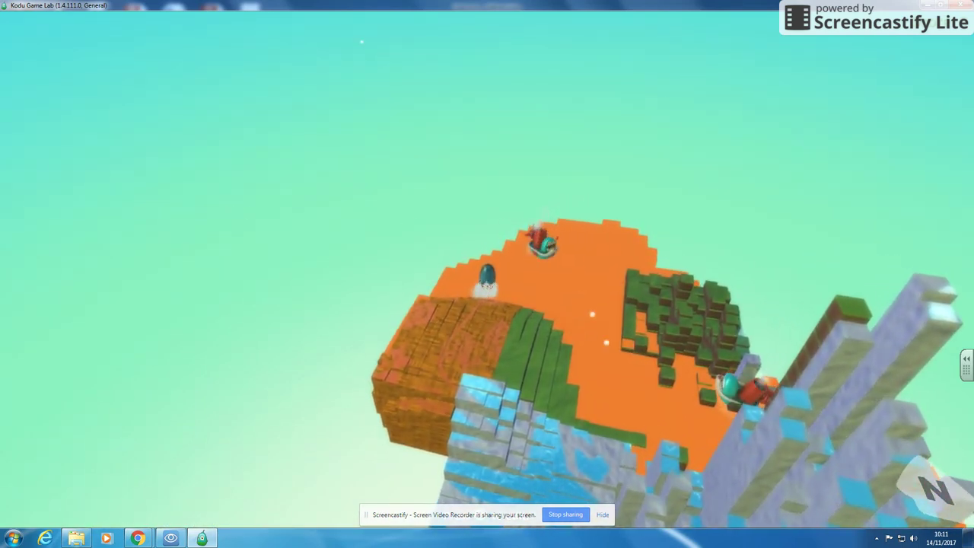
key(Escape)
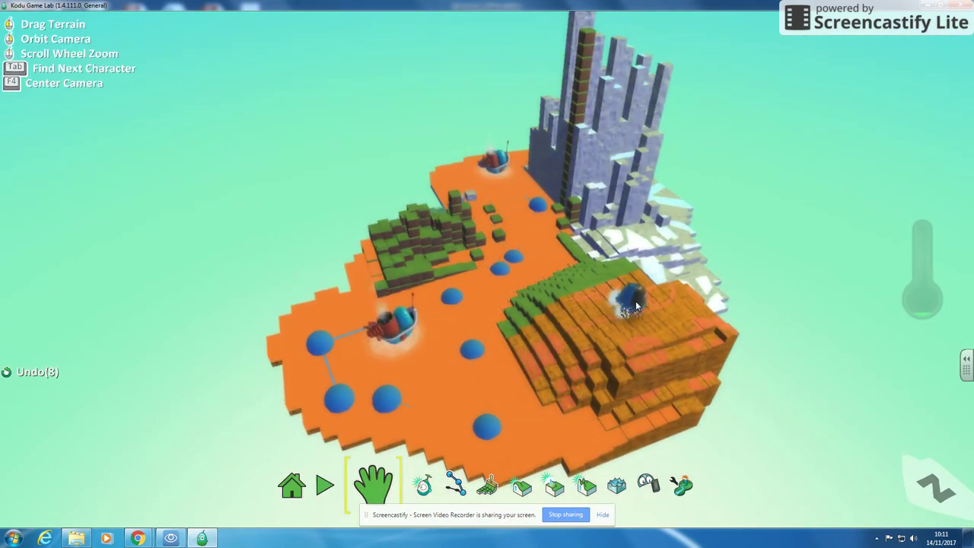
Set Kodu's rule 4 condition to WHEN gamepad B button.
click(408, 484)
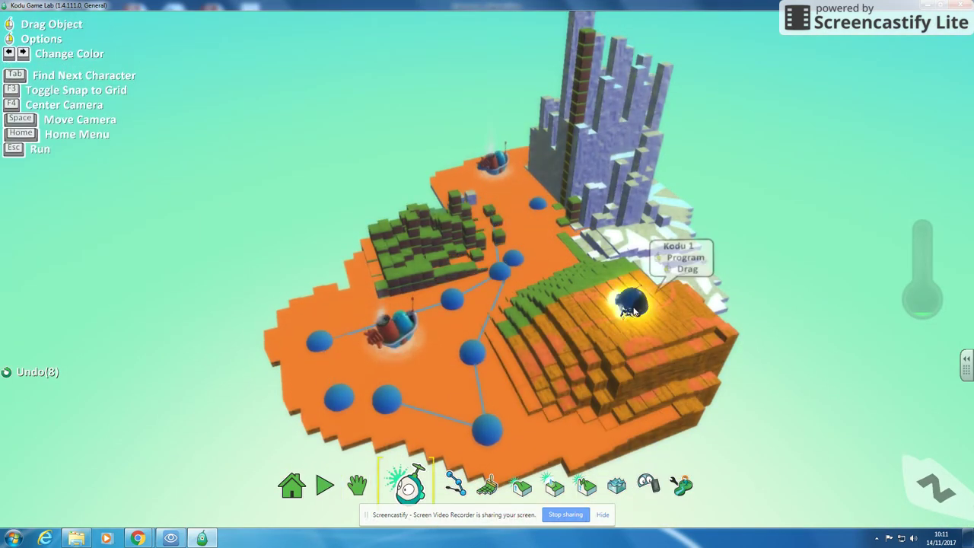
right_click(628, 301)
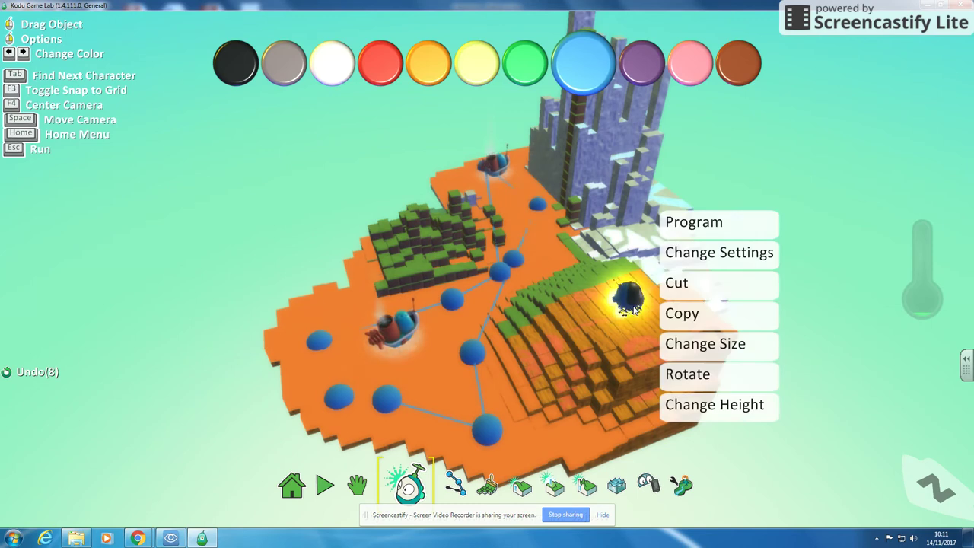
click(713, 236)
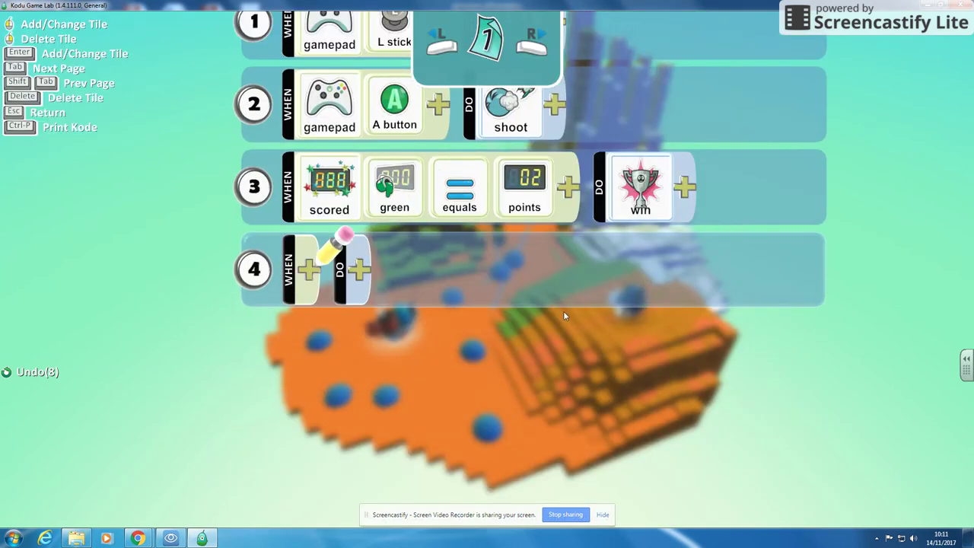
click(316, 274)
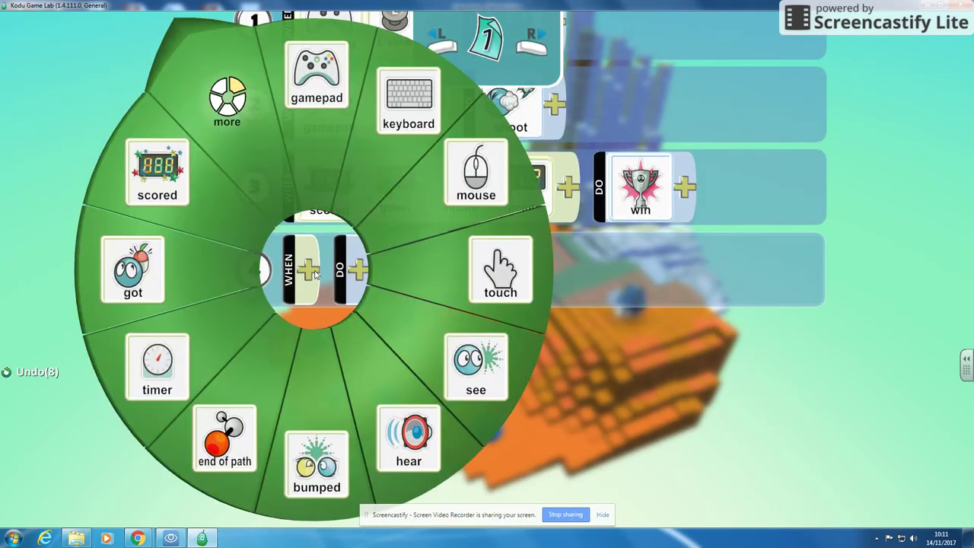
click(333, 139)
click(380, 271)
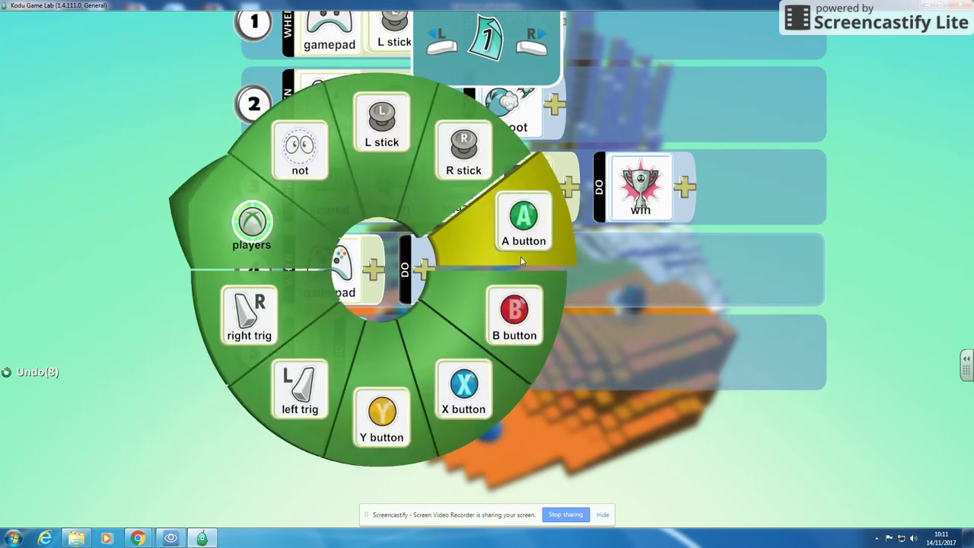
click(516, 318)
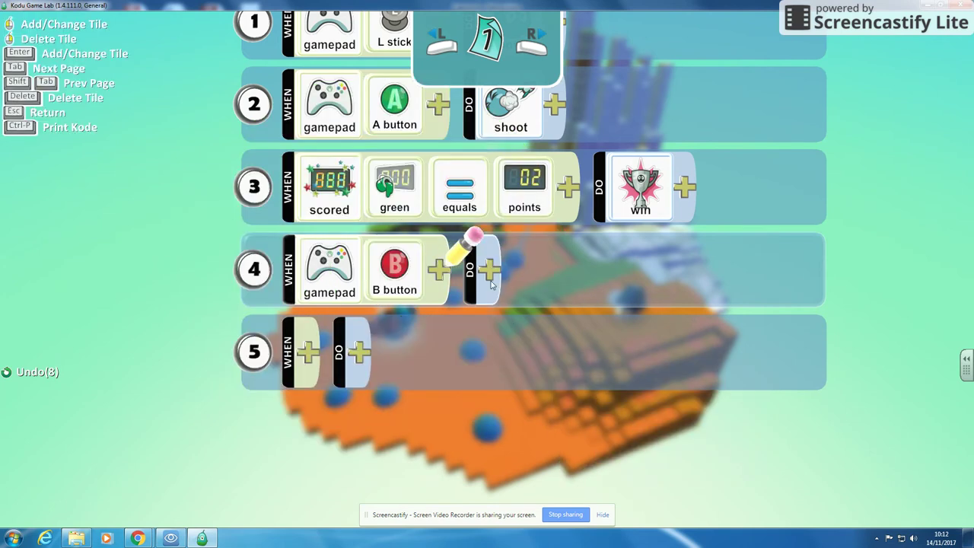
Make rule 4's action eat and close Kodu's program.
click(489, 280)
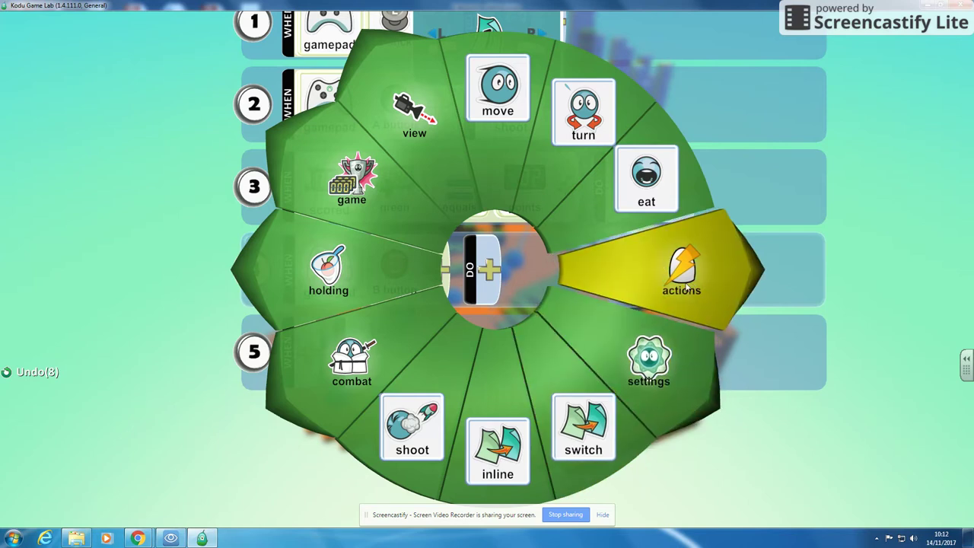
click(687, 288)
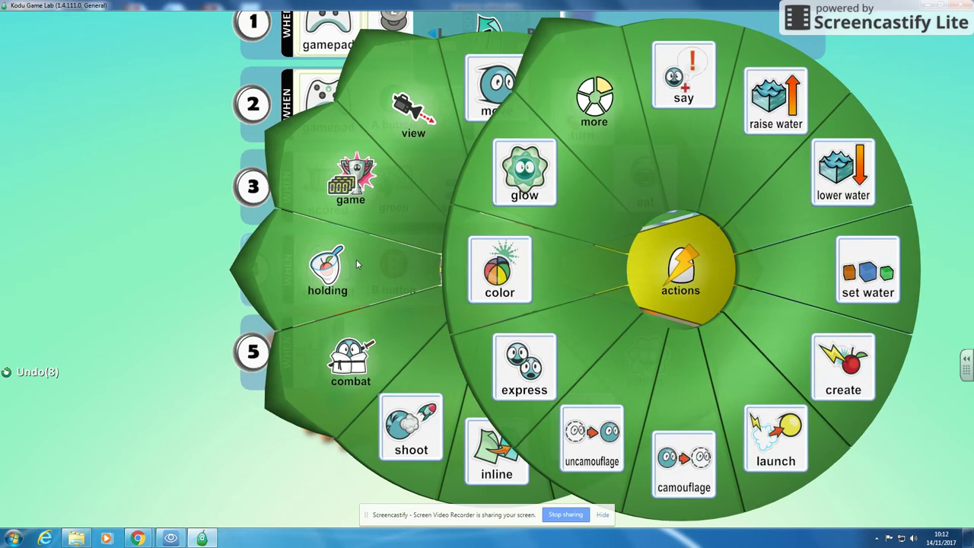
right_click(356, 273)
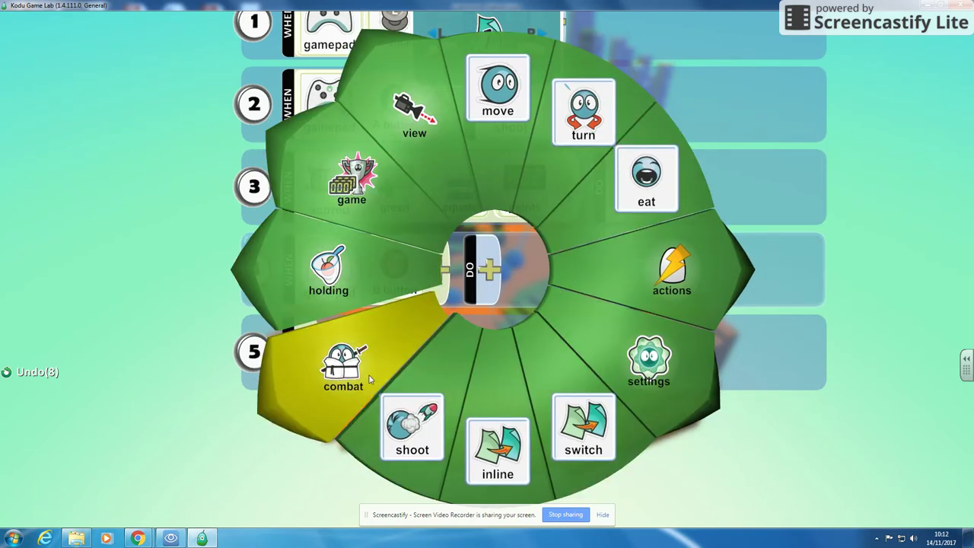
click(681, 198)
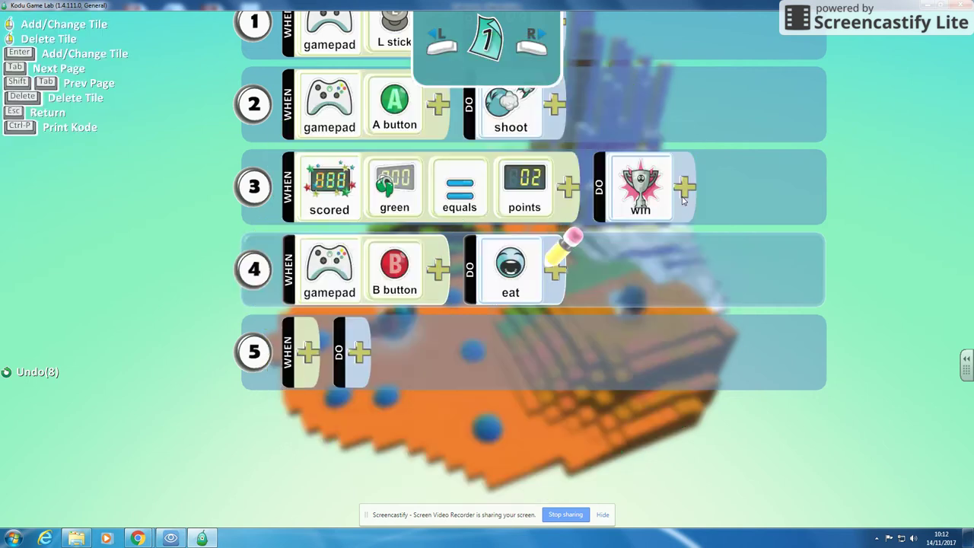
key(Escape)
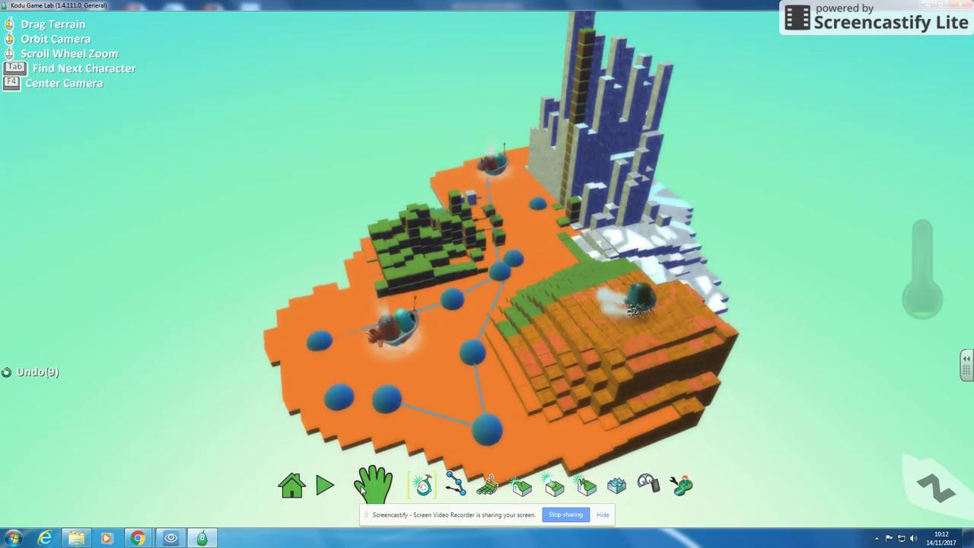
Add an apple on the hill beside Kodu with the Object tool.
click(421, 484)
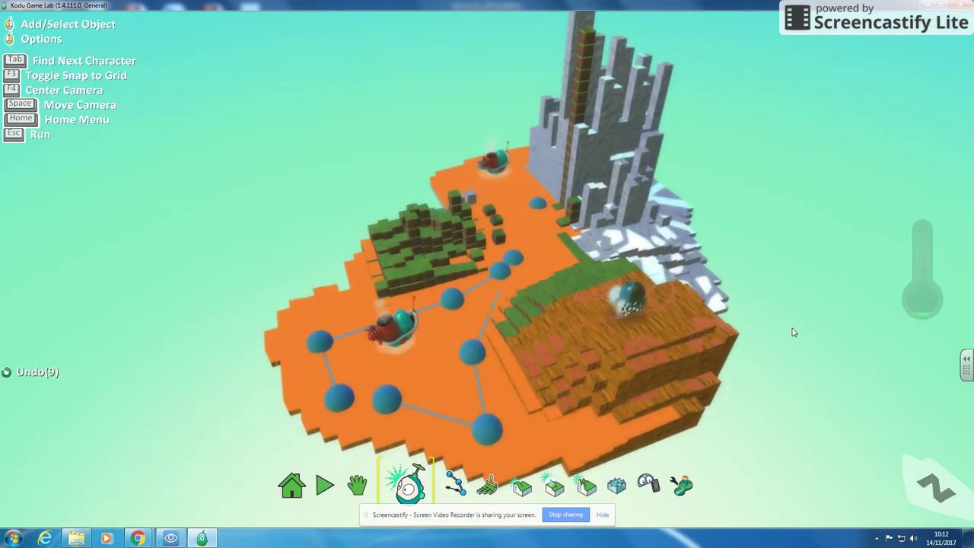
click(677, 319)
click(655, 239)
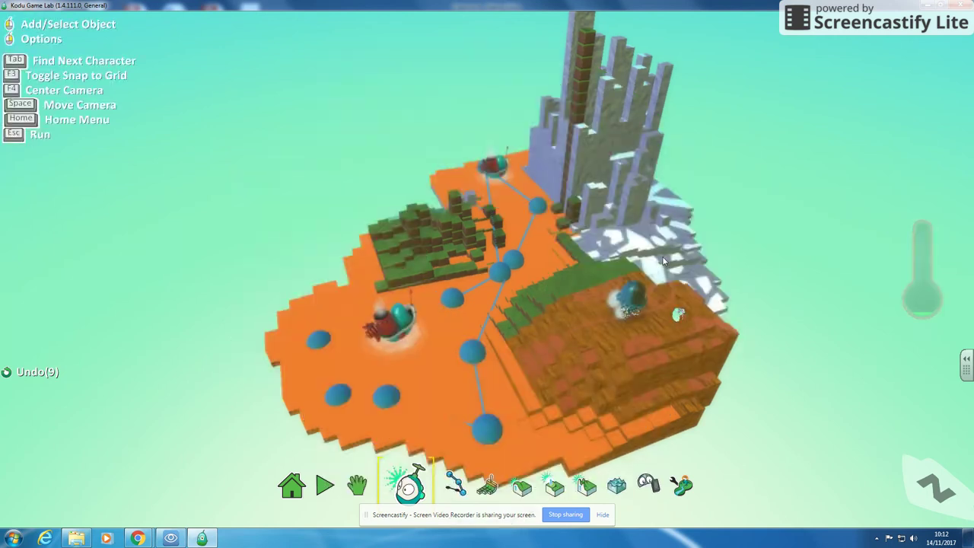
Delete a stray path waypoint and place the red apple right next to Kodu.
click(435, 404)
key(Escape)
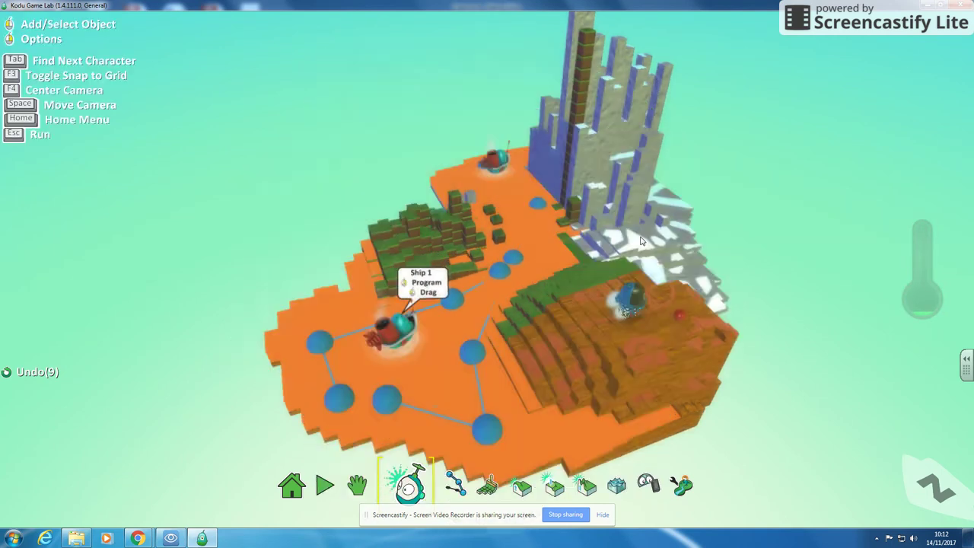
right_click(439, 403)
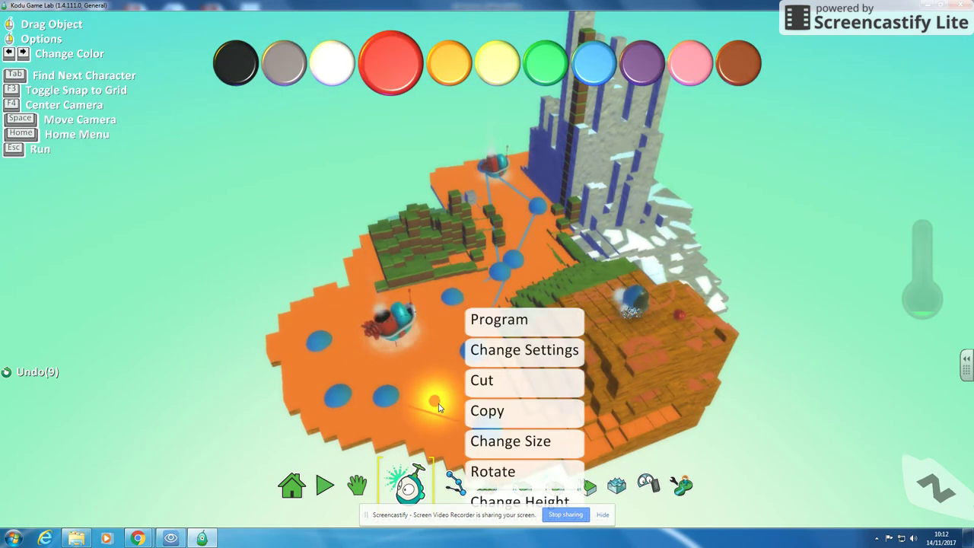
click(496, 380)
click(630, 239)
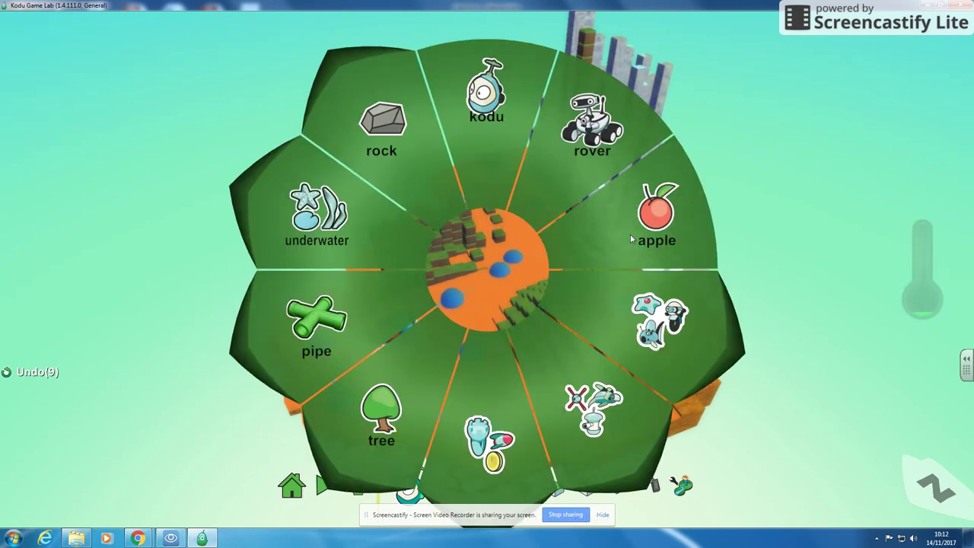
click(652, 210)
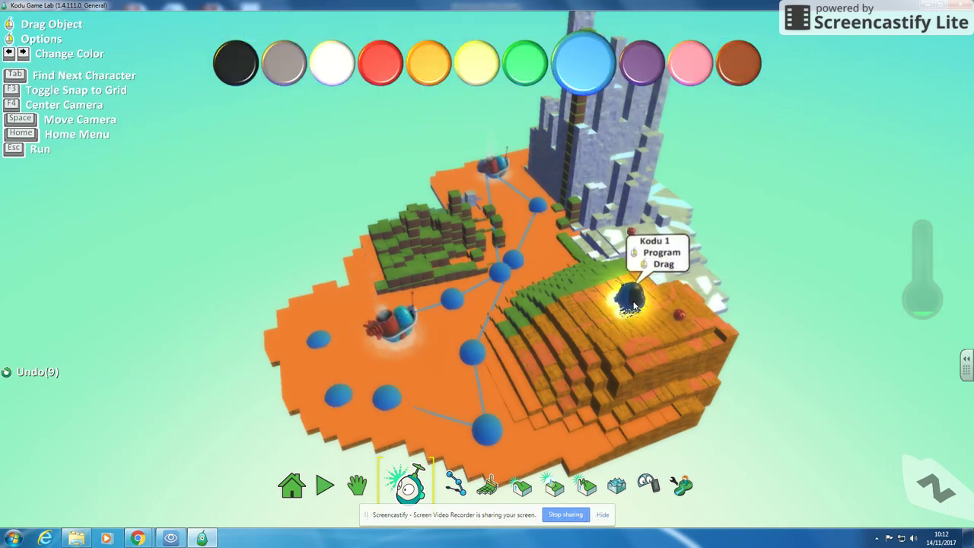
Review Kodu's L stick, A and B button rules, then run the game.
right_click(630, 299)
click(718, 218)
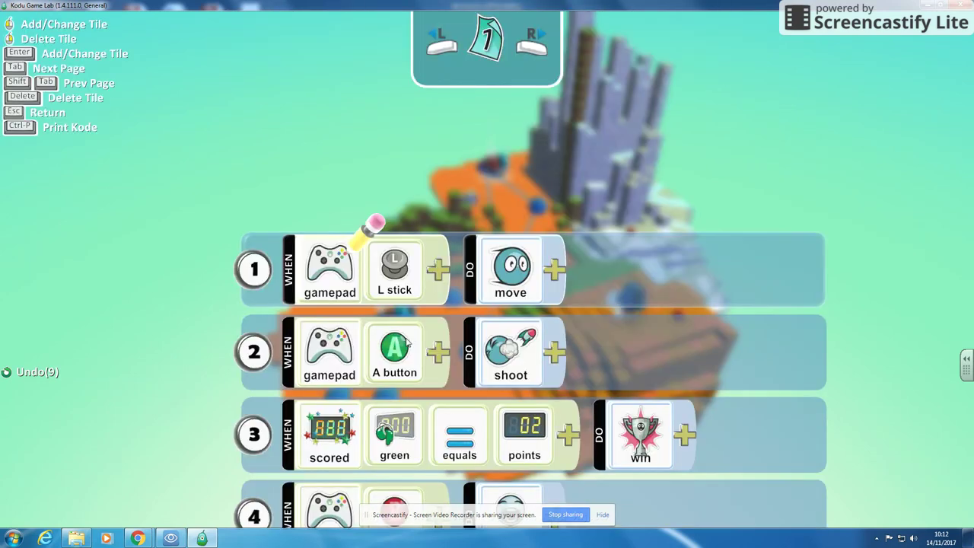
scroll(488, 370, down, 3)
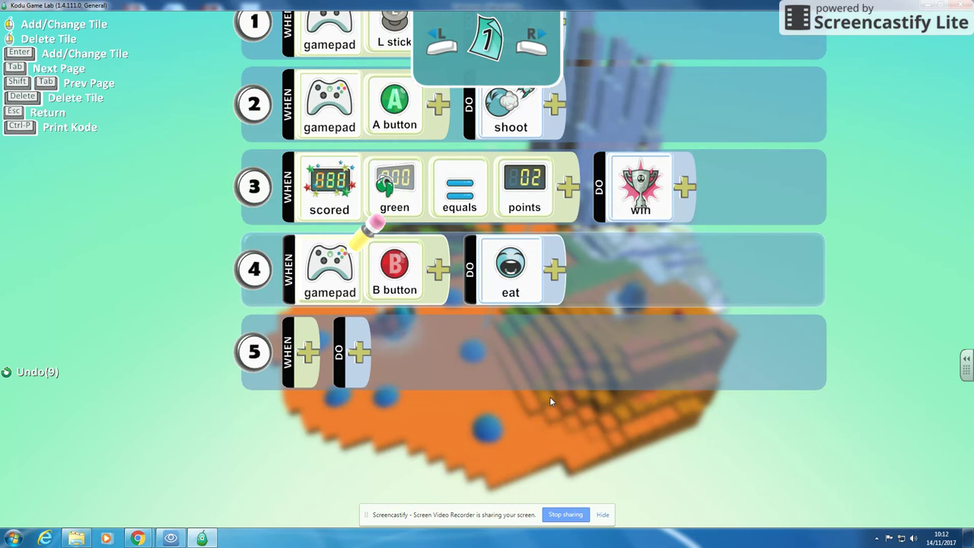
key(Escape)
click(352, 496)
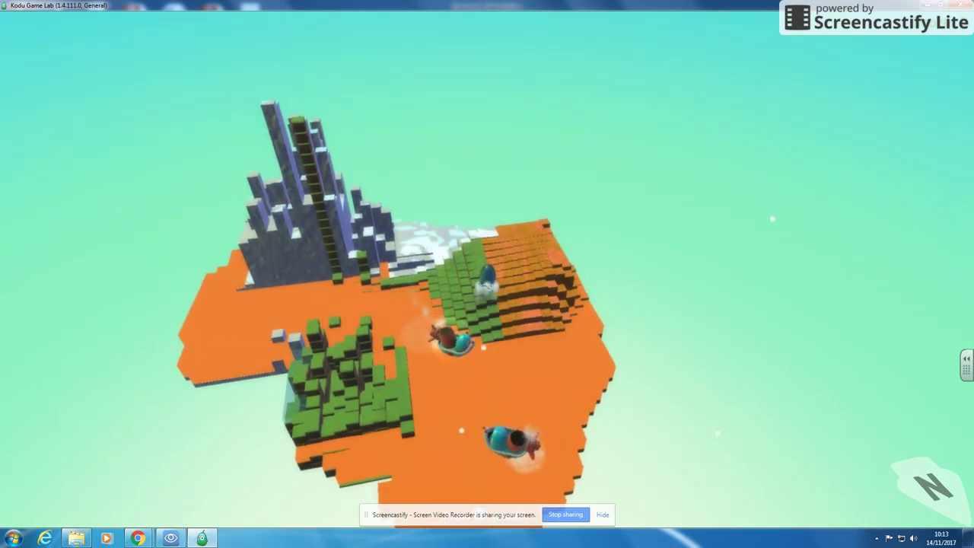
Stop play, step through the toolbar tools with arrow keys, and run the game again.
key(Escape)
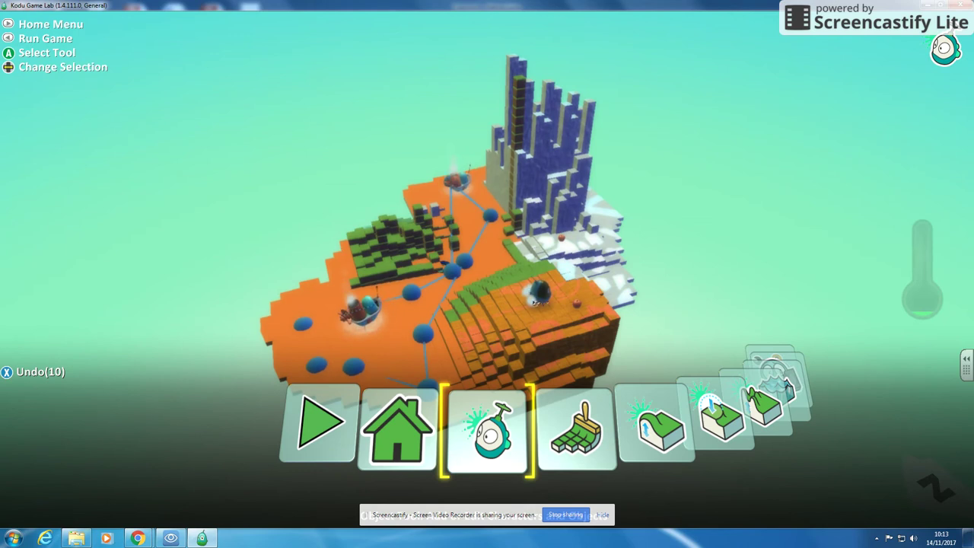
key(Right)
key(Right)
key(Right)
key(Right)
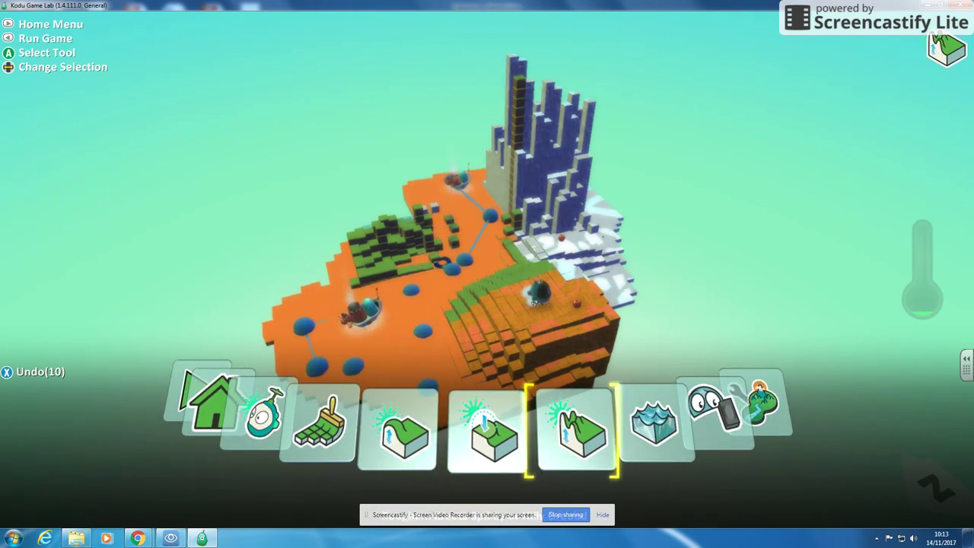
key(Right)
key(Left)
key(Left)
key(Left)
key(Left)
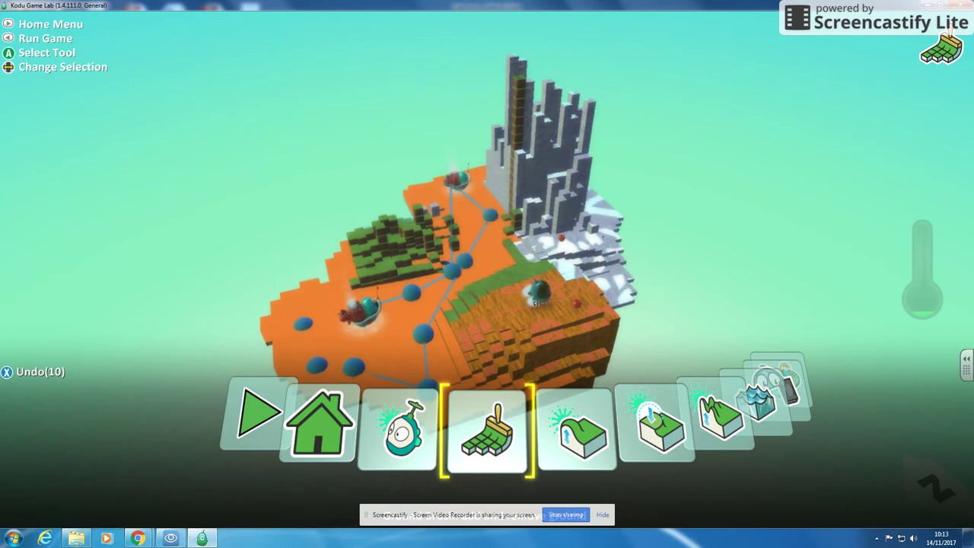
key(Left)
key(Left)
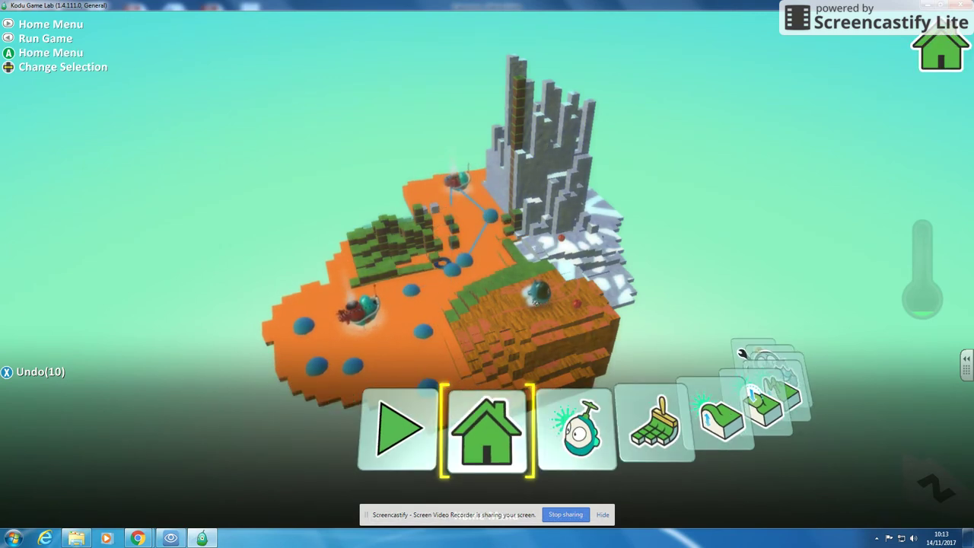
key(Left)
key(Return)
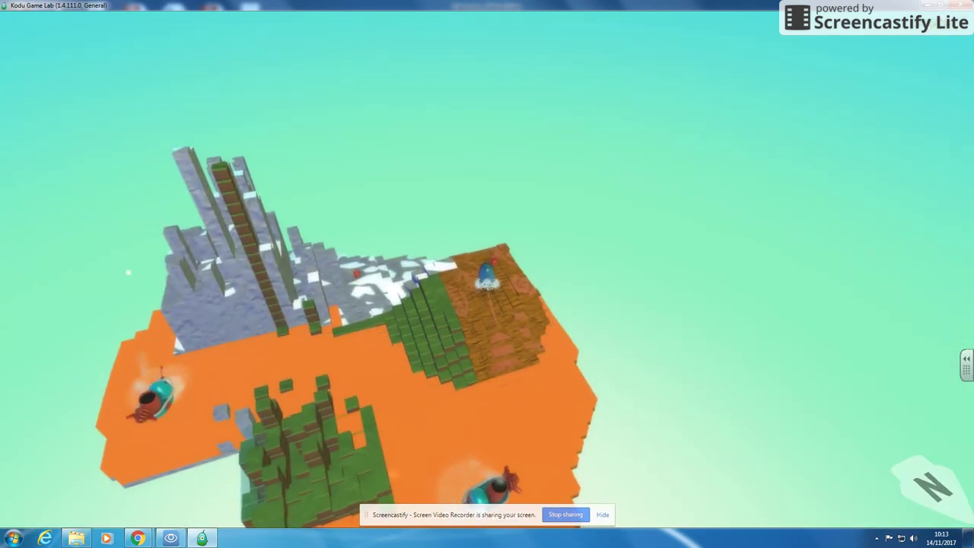
key(Escape)
key(Escape)
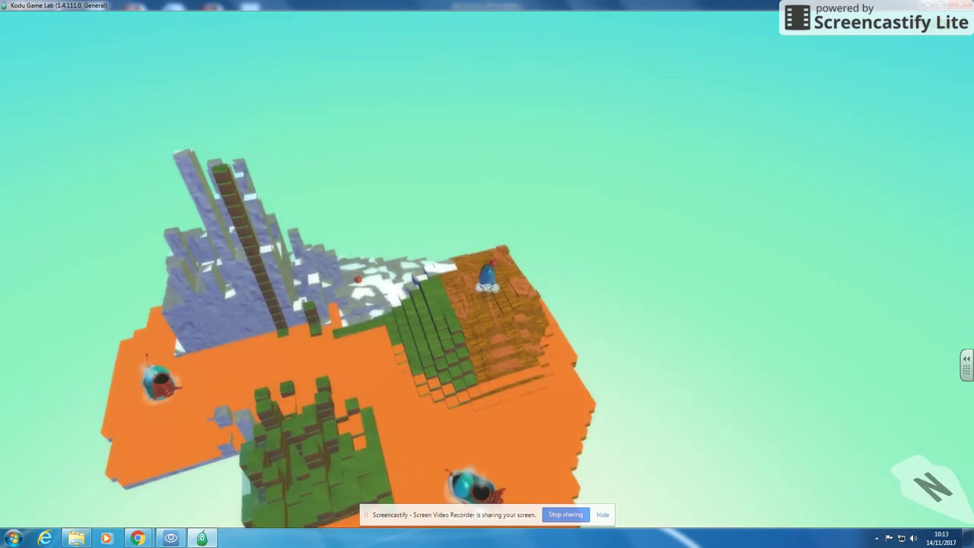
key(Escape)
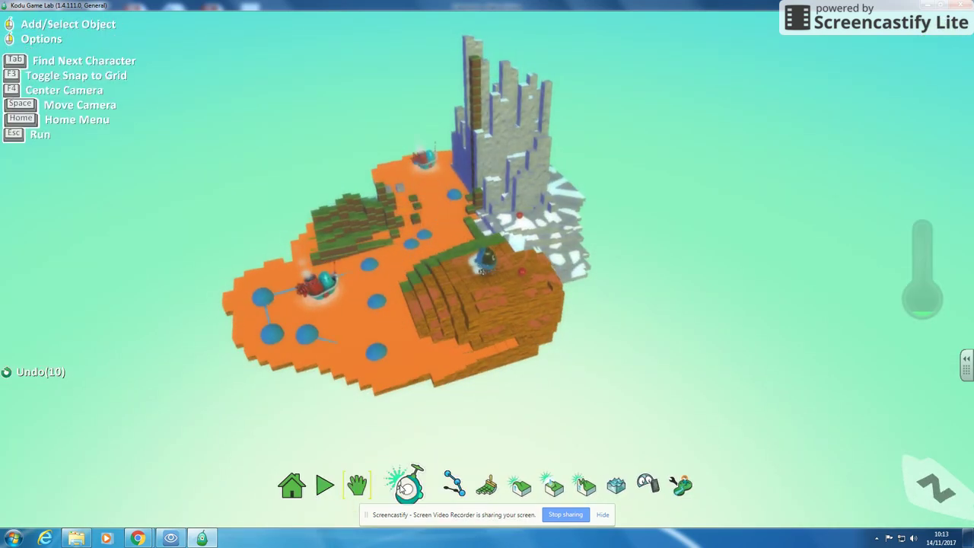
Set the apple's rule 1 condition to got, after browsing the More choices.
right_click(520, 270)
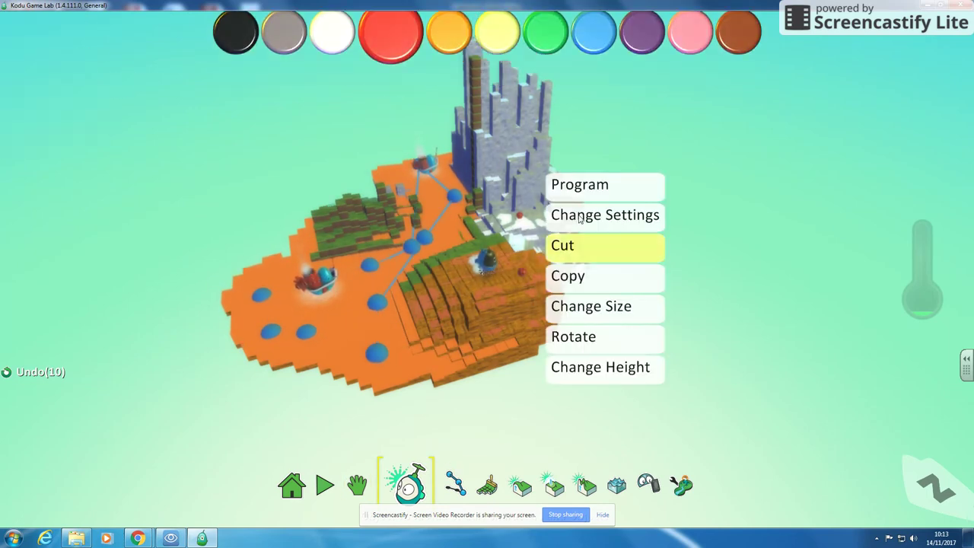
click(597, 185)
click(308, 264)
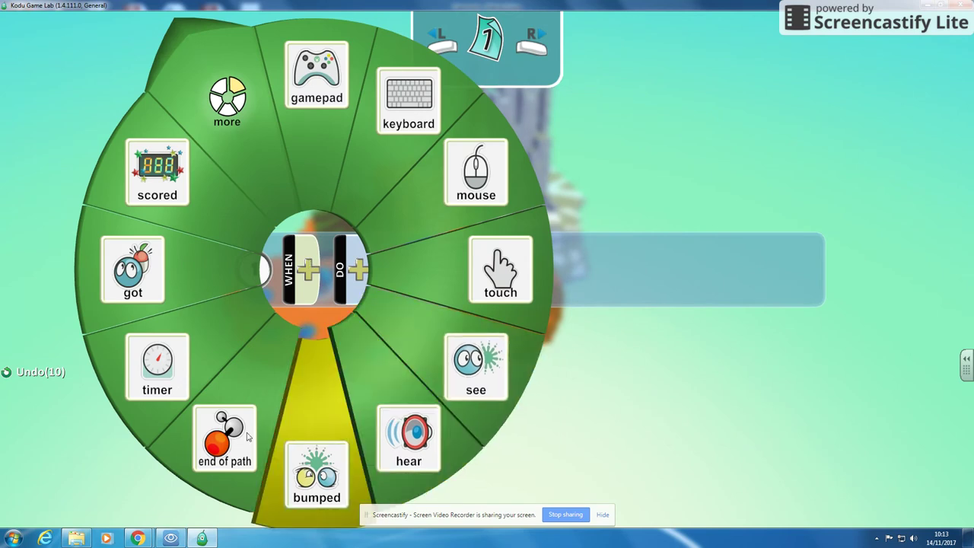
click(237, 163)
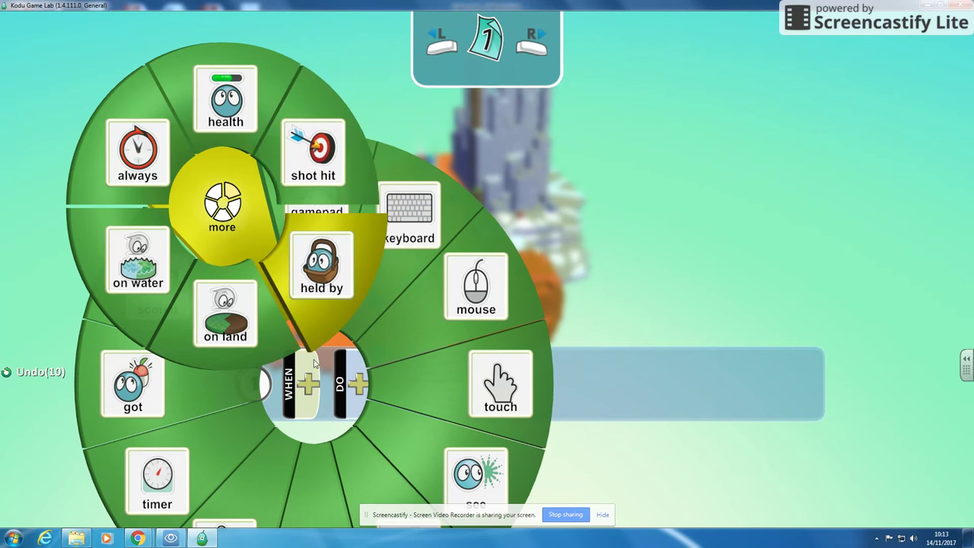
click(307, 385)
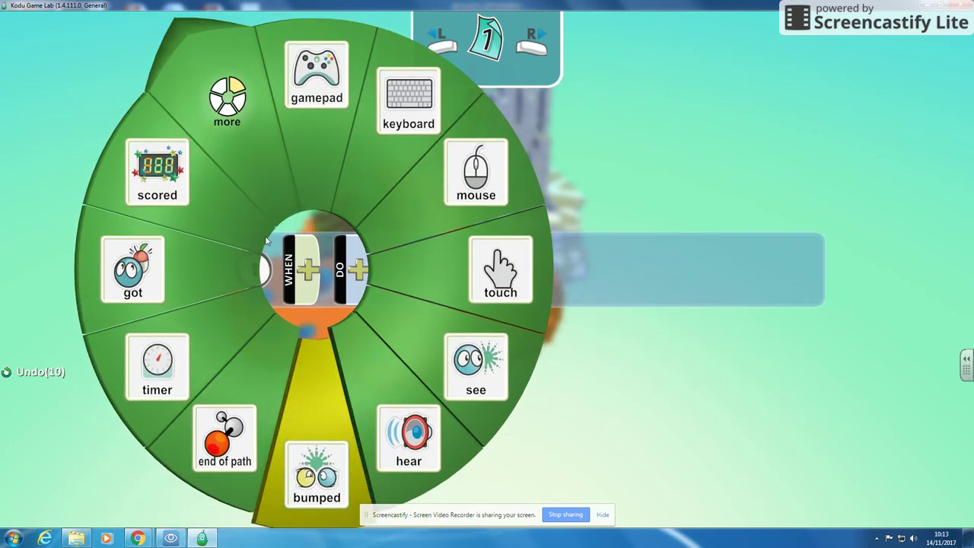
click(163, 275)
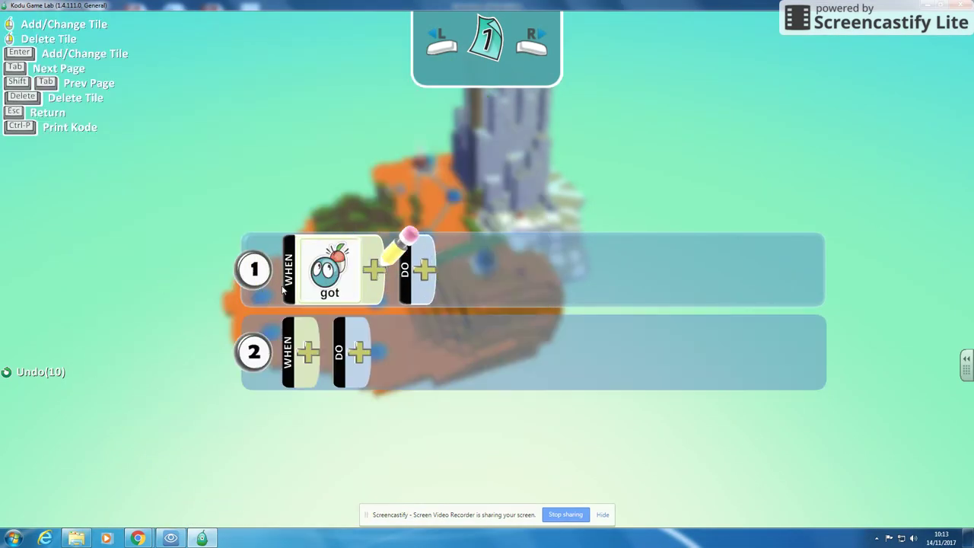
Cut the got tile from rule 1 and close the apple's program.
right_click(343, 283)
click(386, 276)
click(318, 274)
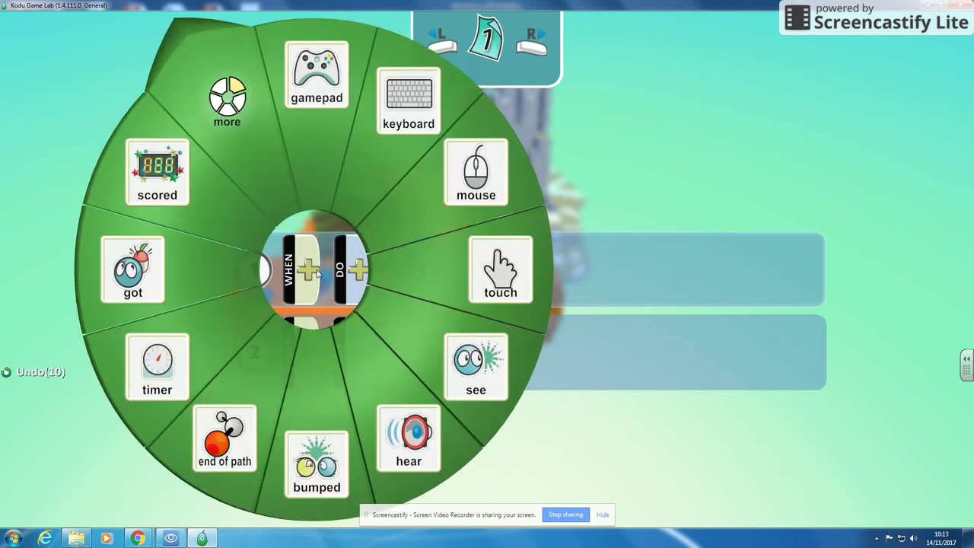
key(Escape)
key(Escape)
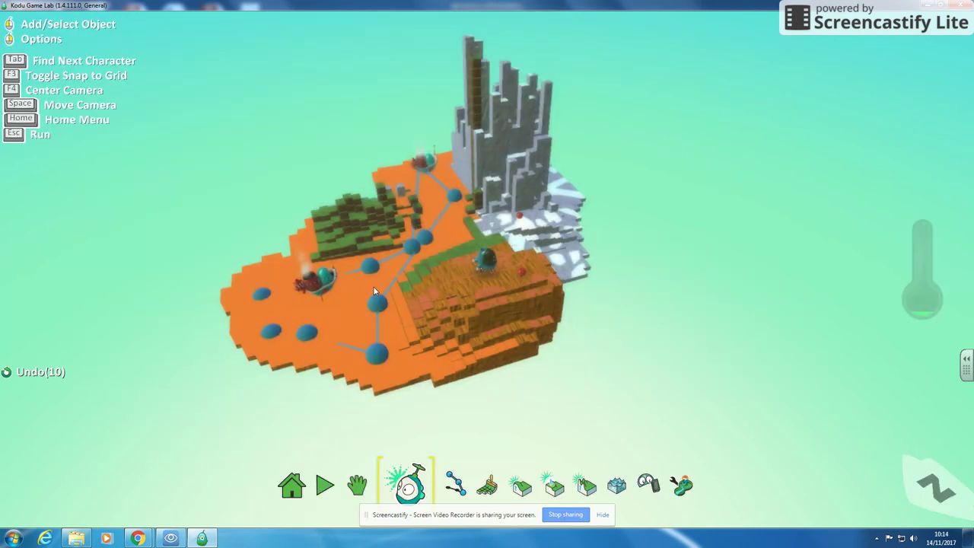
Open Kodu's program and browse rule 5's More condition choices without changing anything.
right_click(489, 259)
click(546, 174)
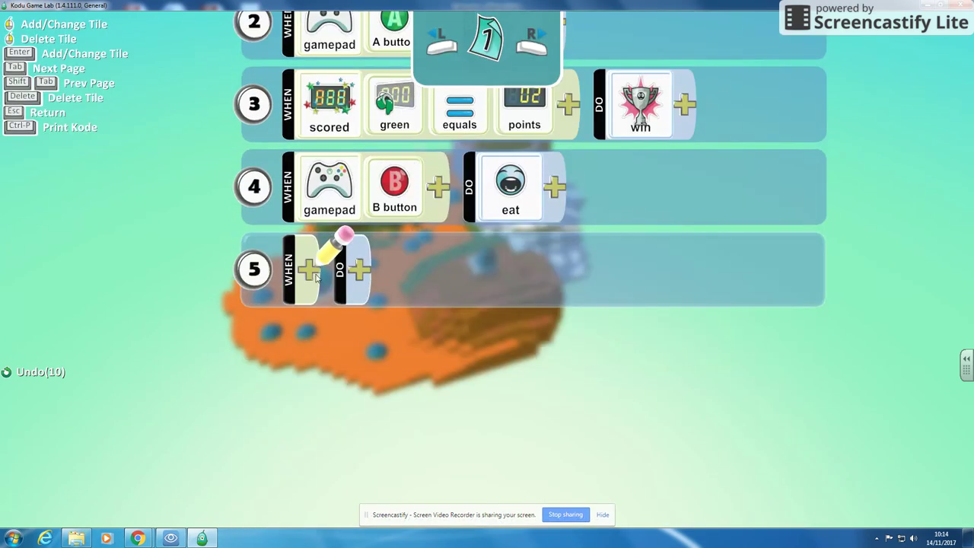
click(316, 278)
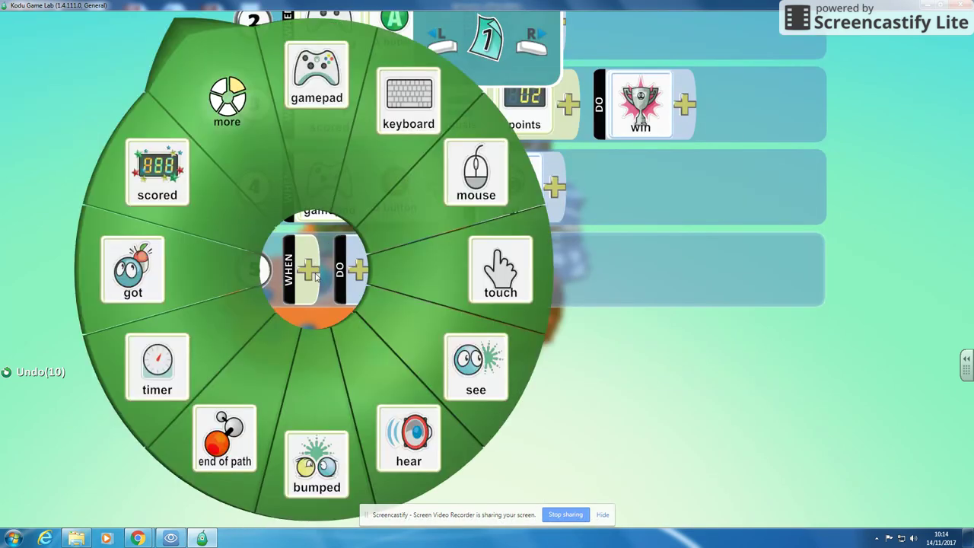
click(245, 127)
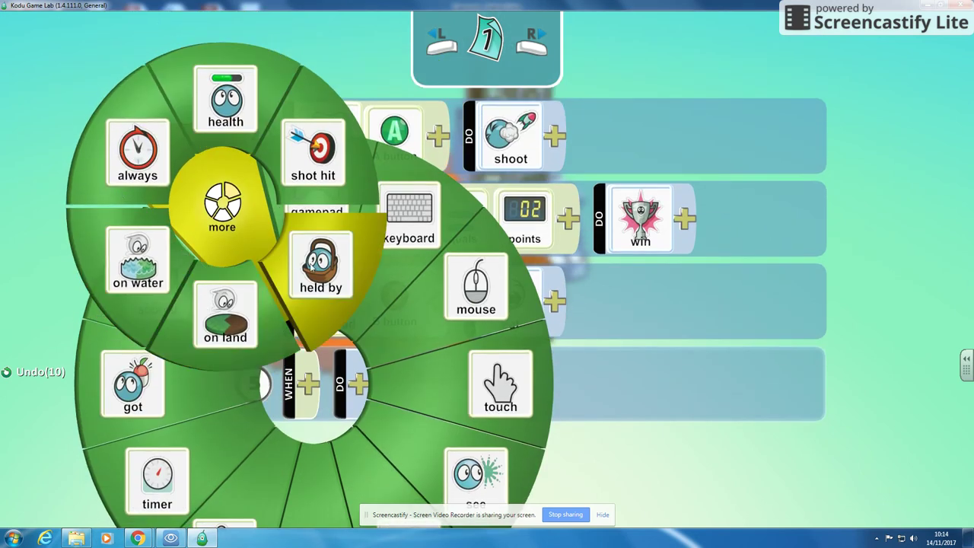
right_click(361, 301)
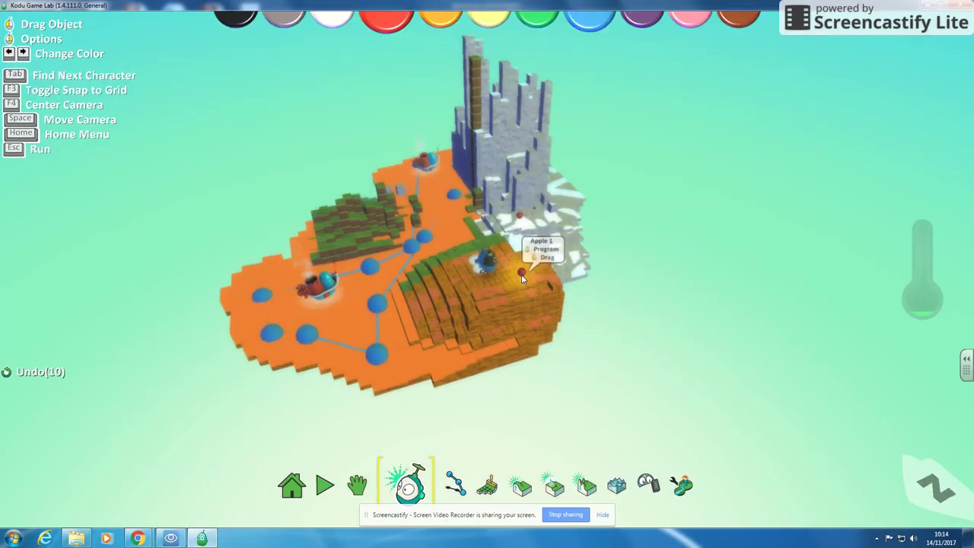
Add a got condition to the apple's rule 1, leaving its detail empty.
right_click(522, 274)
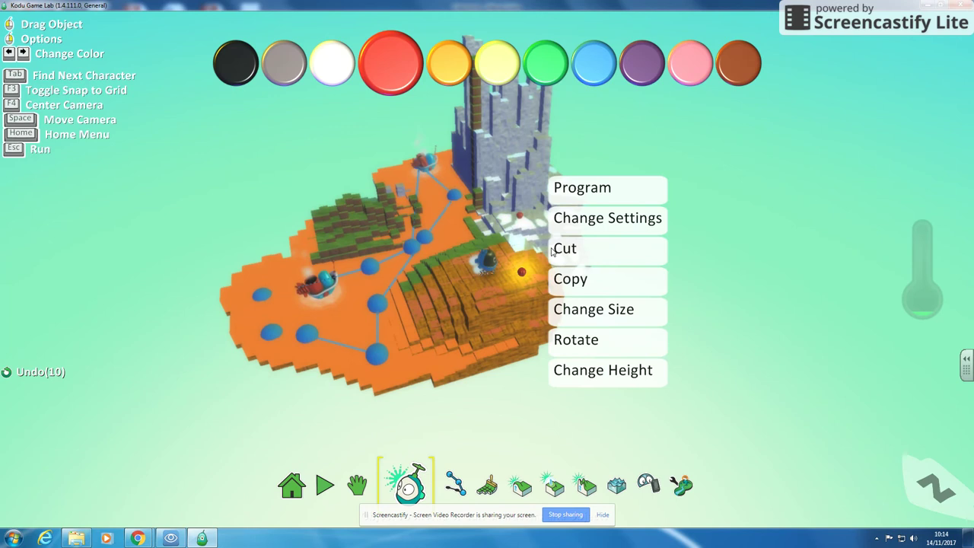
click(579, 187)
click(315, 269)
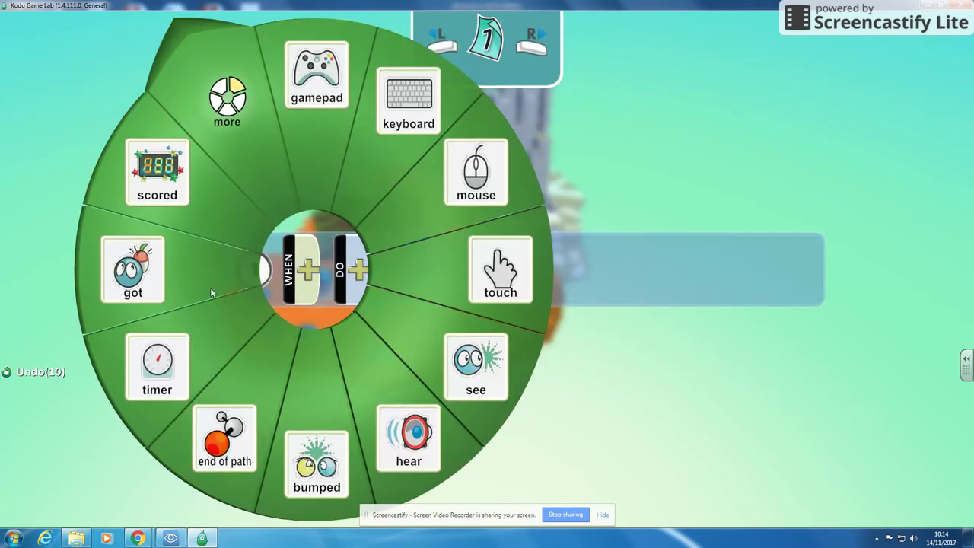
click(198, 269)
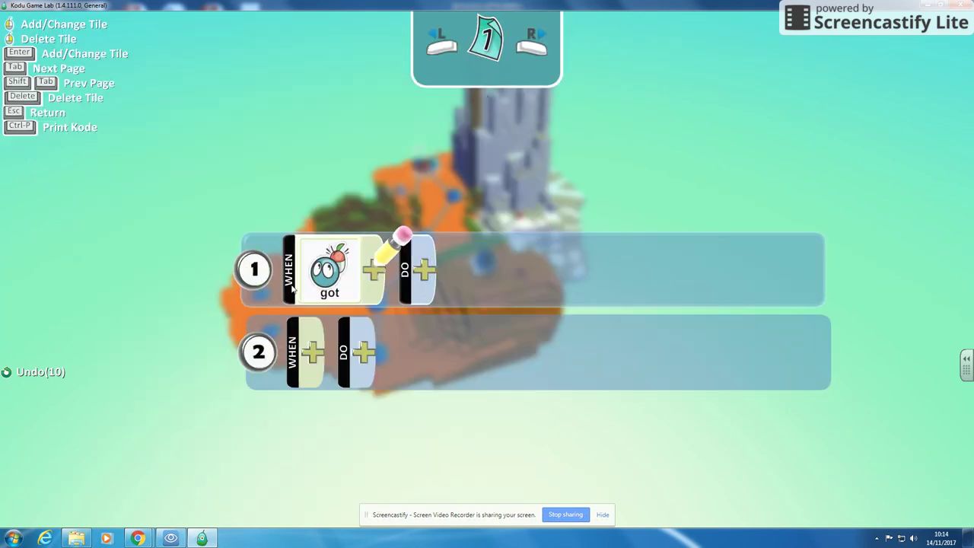
click(379, 274)
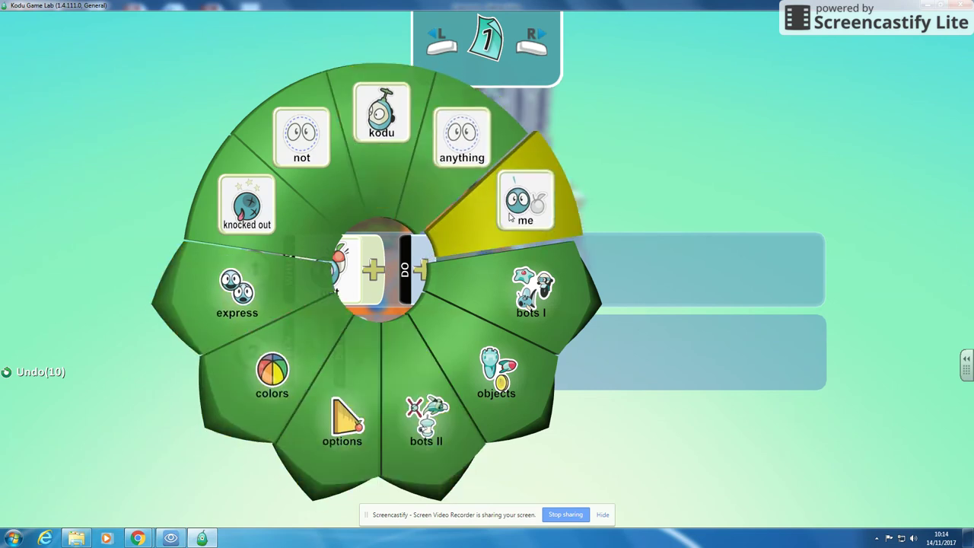
click(395, 302)
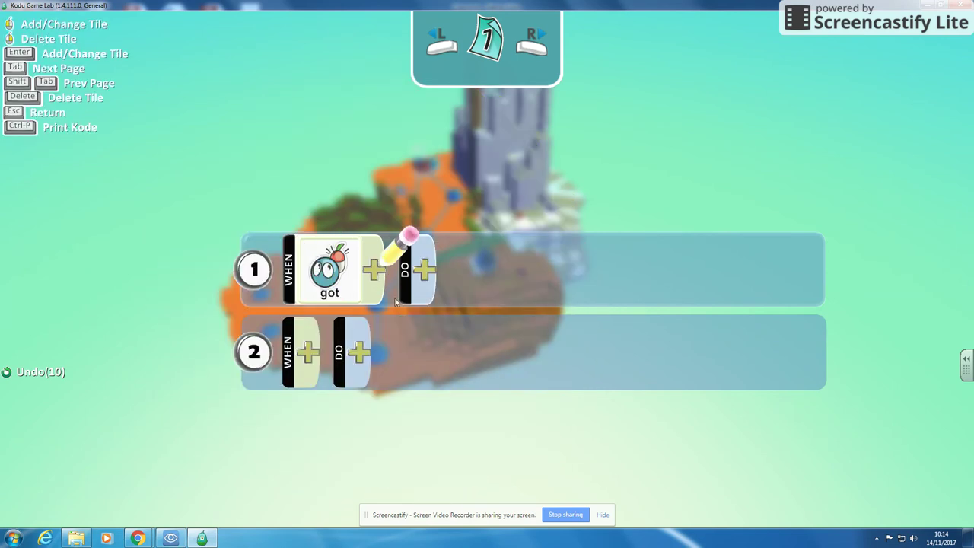
Cut the got tile and browse the More conditions before backing out.
right_click(354, 264)
click(365, 255)
click(308, 273)
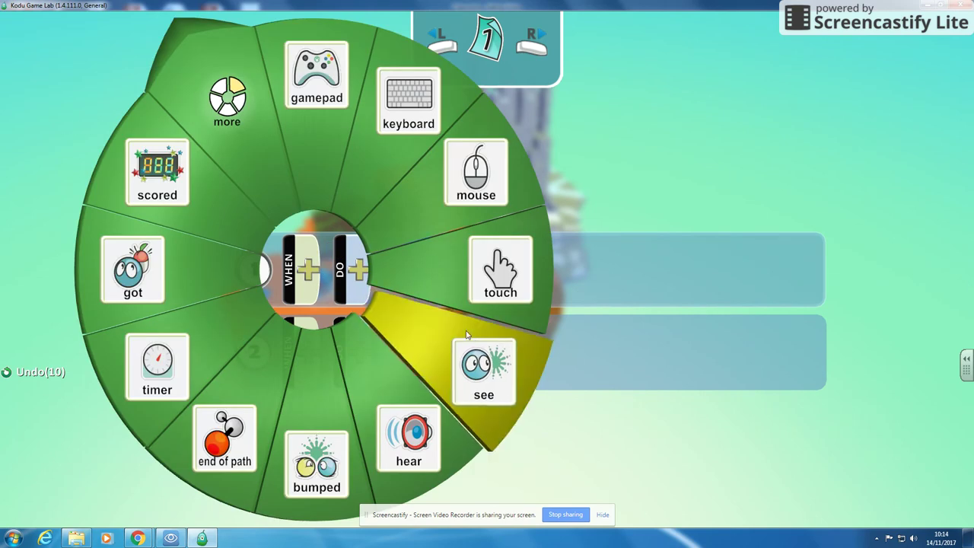
click(246, 135)
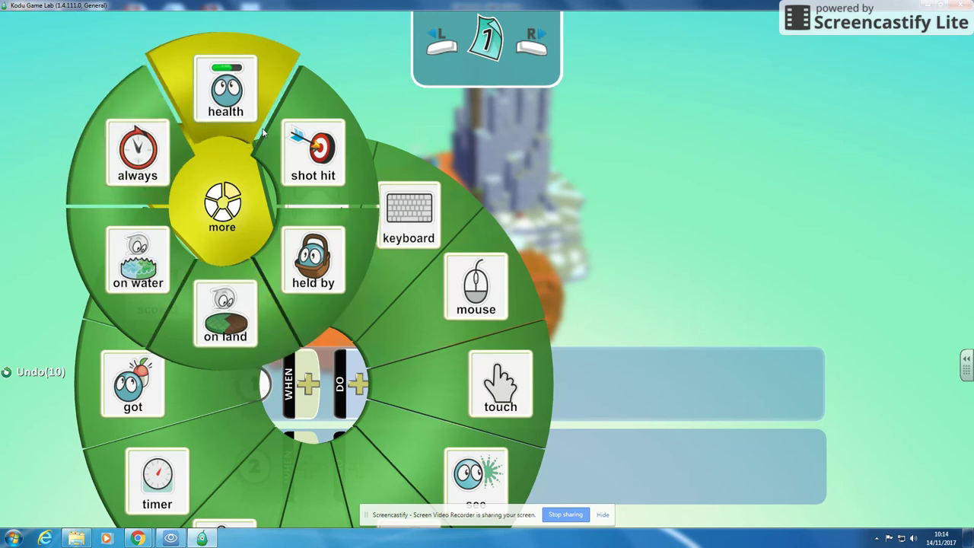
right_click(355, 304)
Reopen the apple's program and set rule 1's condition to WHEN got me.
right_click(355, 354)
key(Escape)
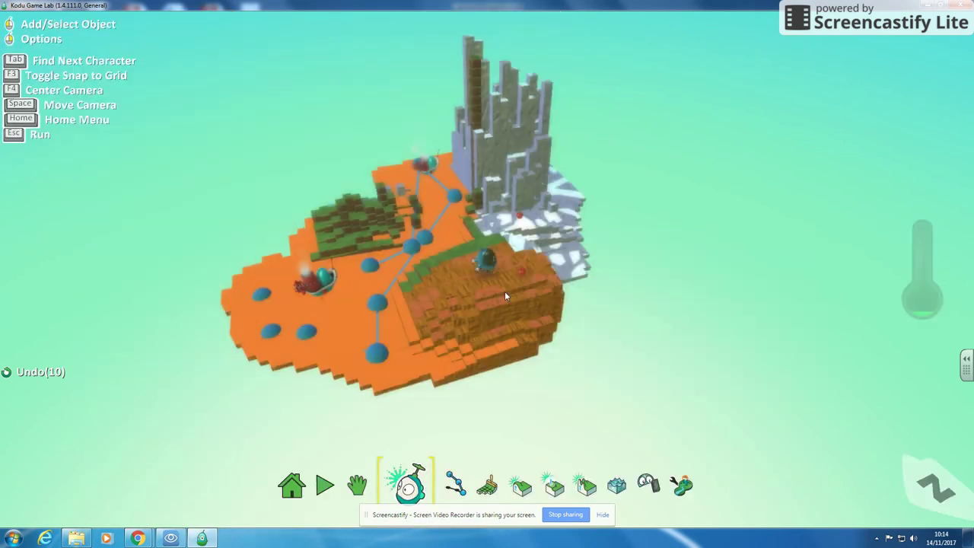
right_click(522, 272)
click(563, 187)
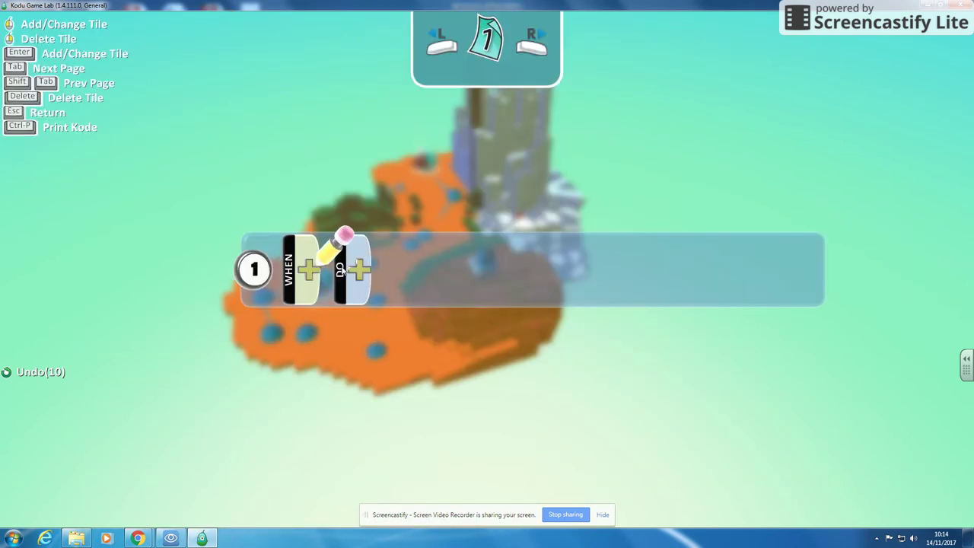
click(314, 276)
click(184, 281)
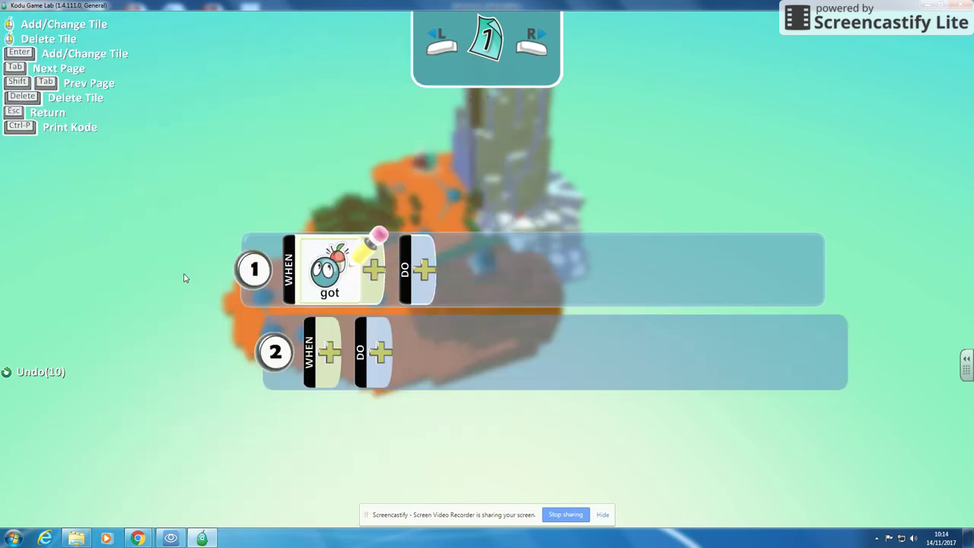
click(378, 266)
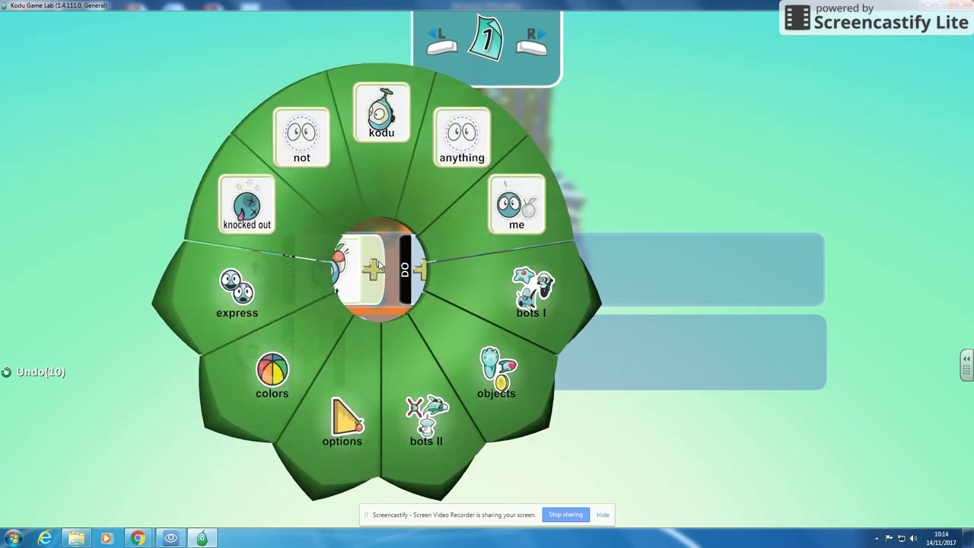
click(517, 202)
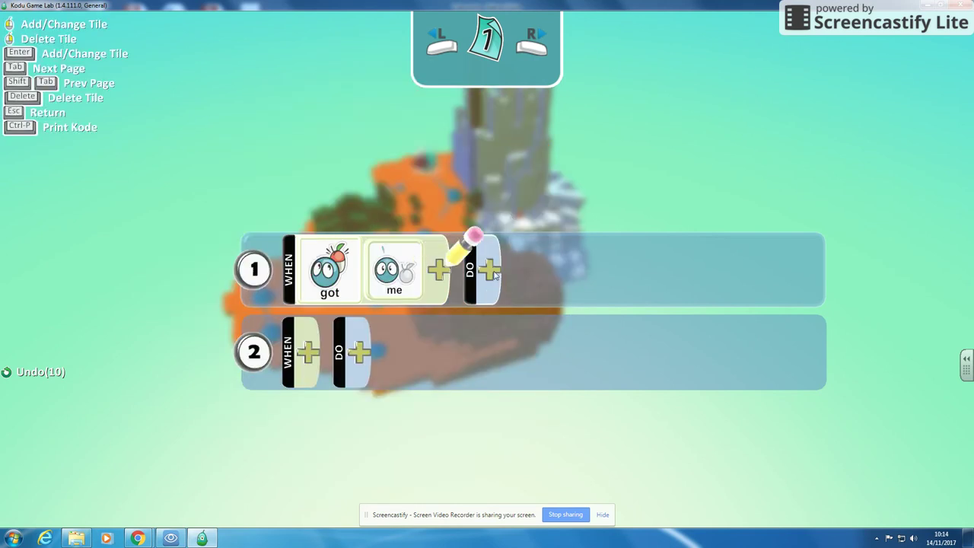
Give rule 1 the action score red 1 point and return to the world.
click(493, 275)
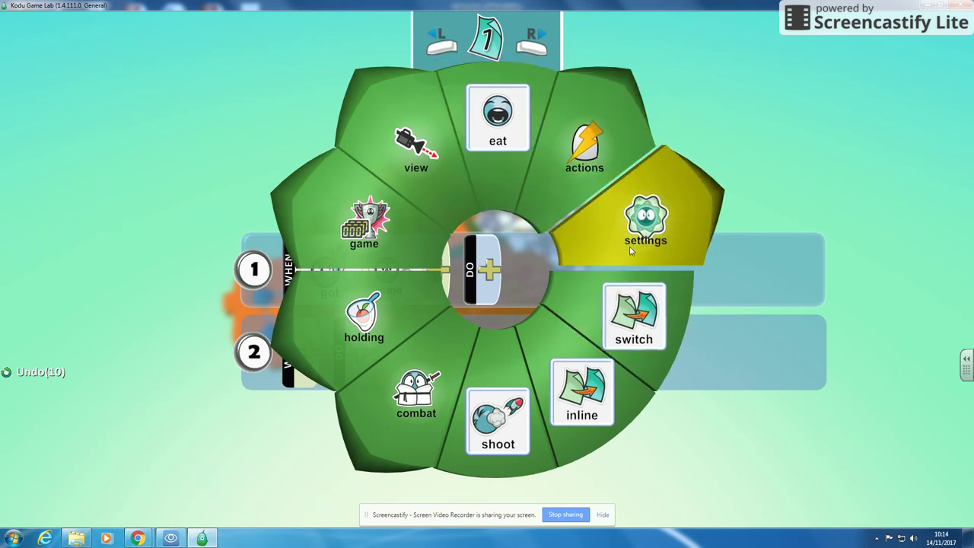
click(334, 220)
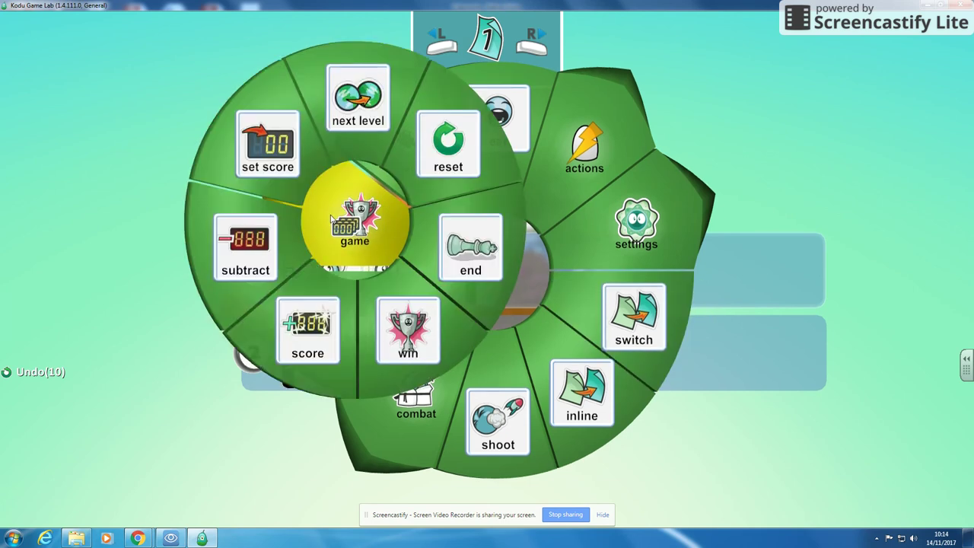
click(306, 334)
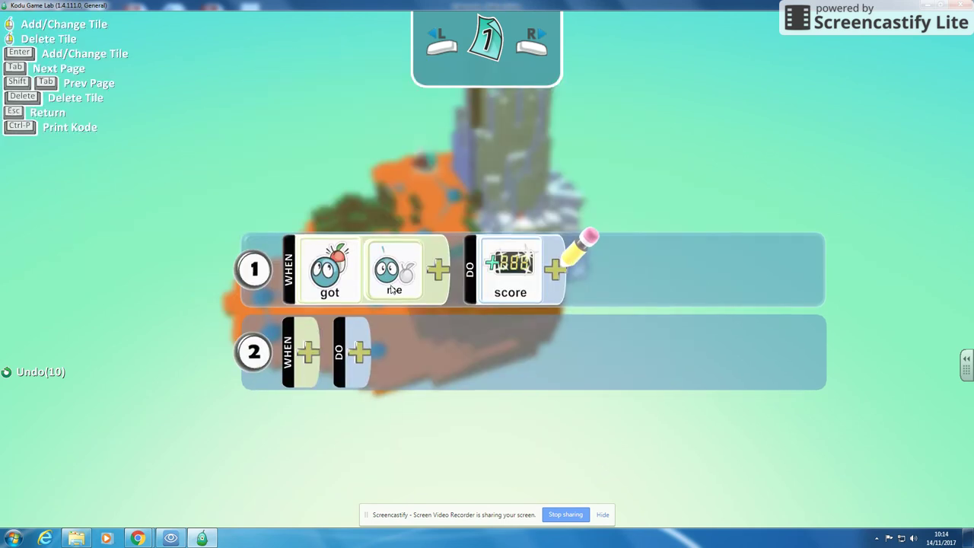
click(554, 267)
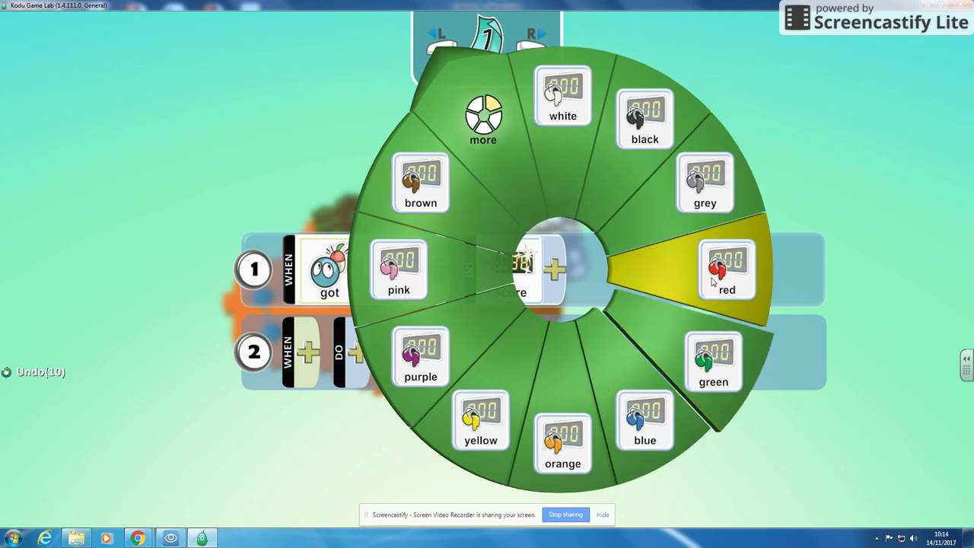
click(636, 289)
click(707, 168)
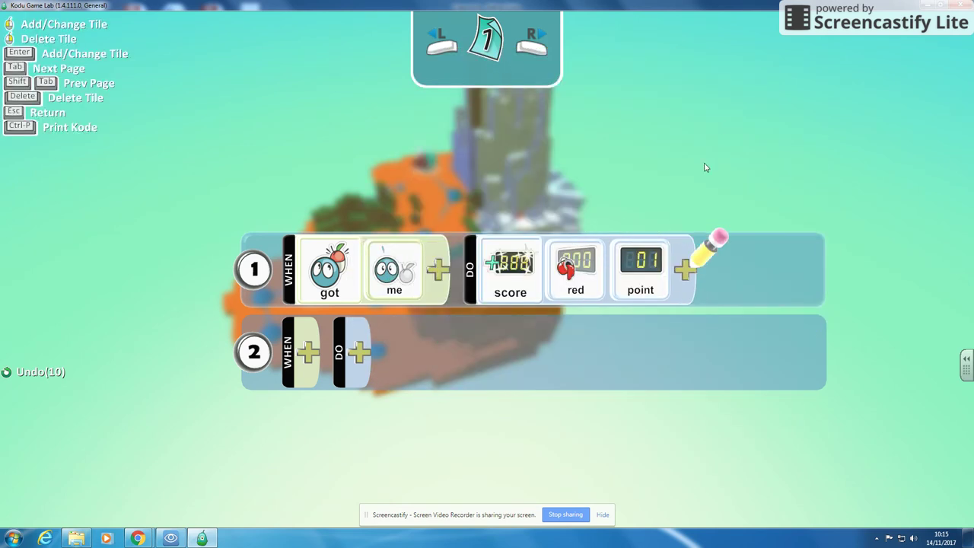
key(Escape)
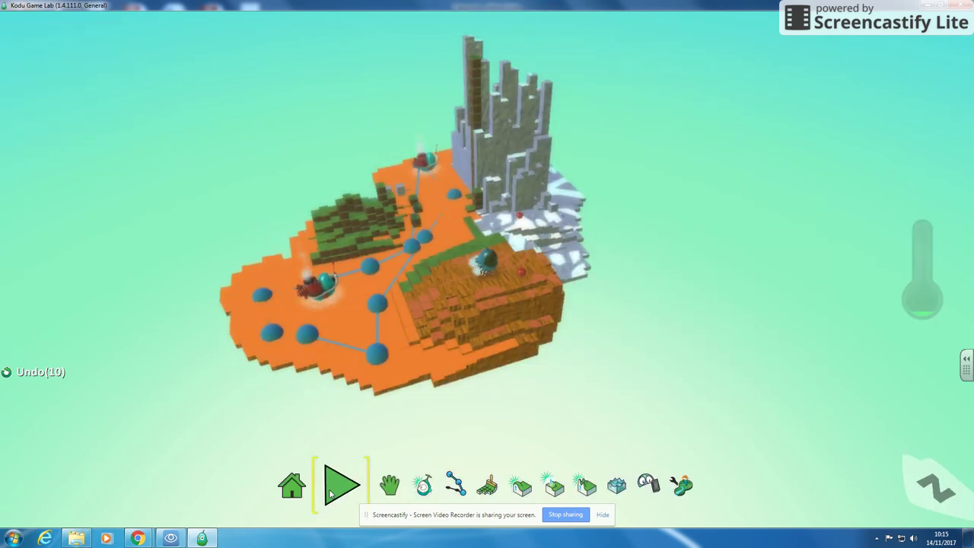
click(329, 493)
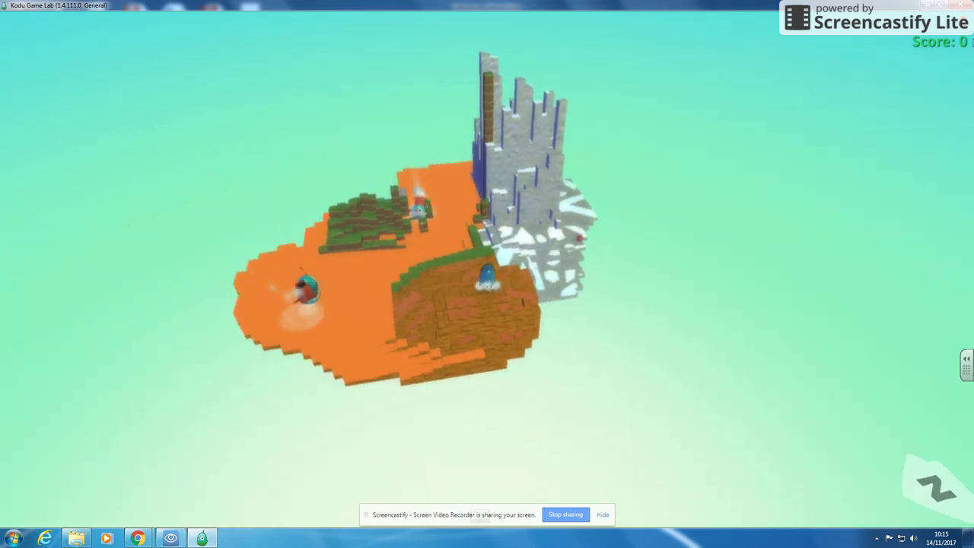
Stop the game and open the object's program using the Object tool.
key(Escape)
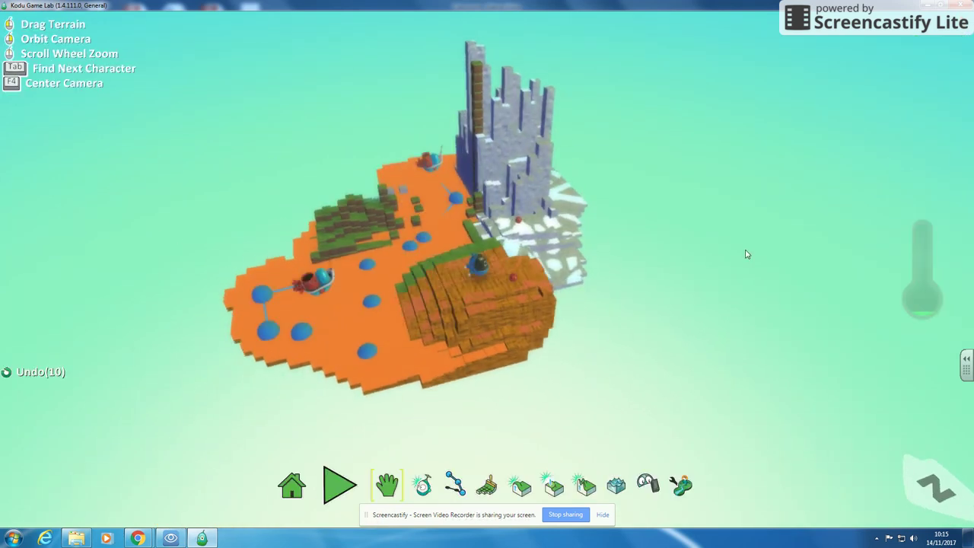
click(417, 486)
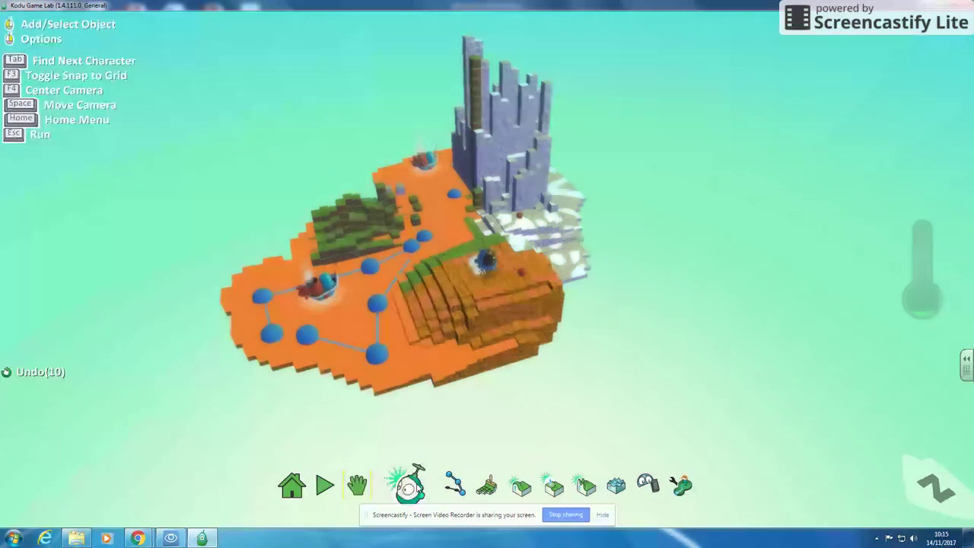
right_click(522, 265)
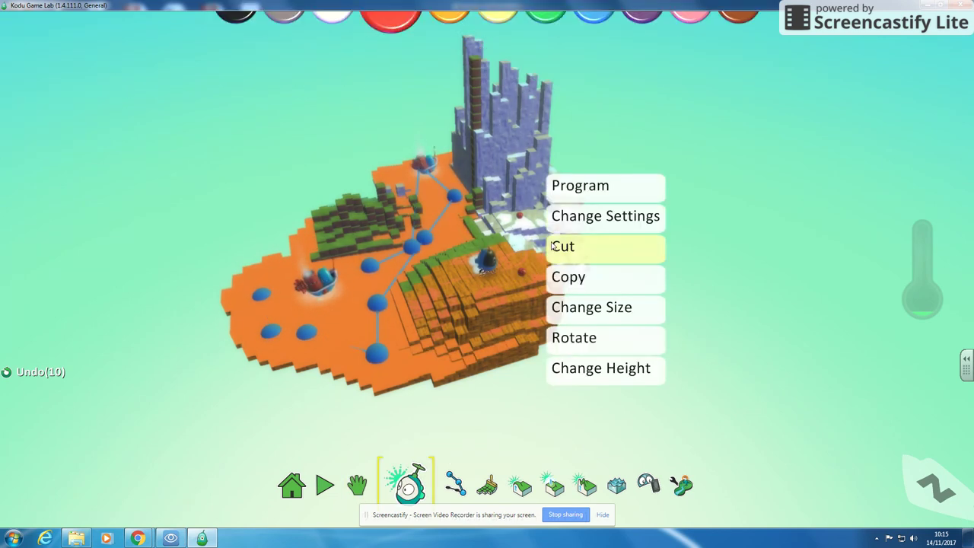
click(563, 190)
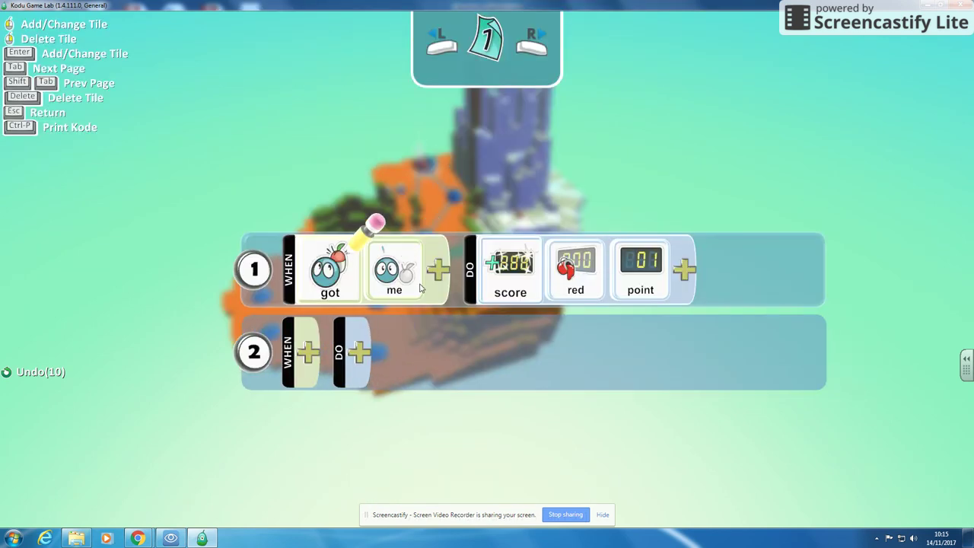
Rewrite rule 1 to read 'when health equals 0 points, score one red point'.
click(352, 279)
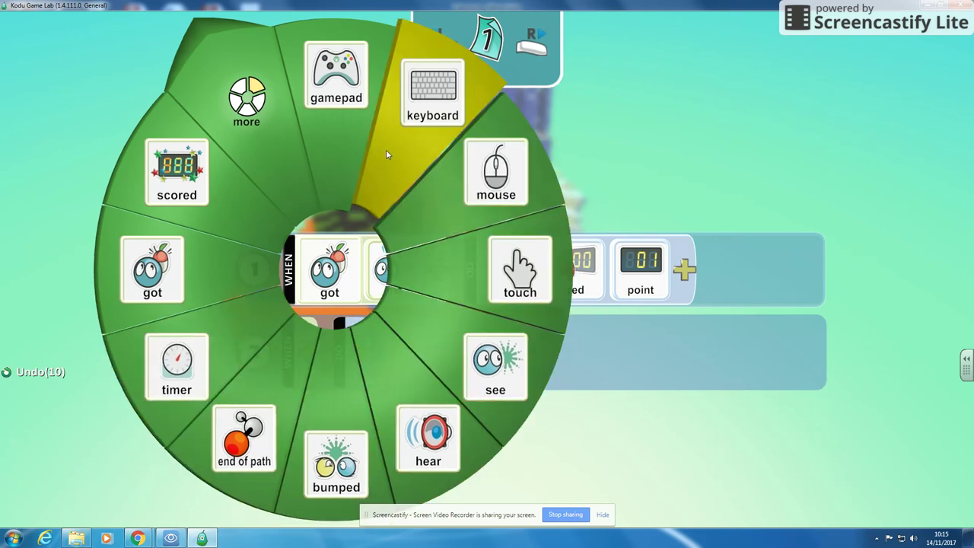
click(250, 135)
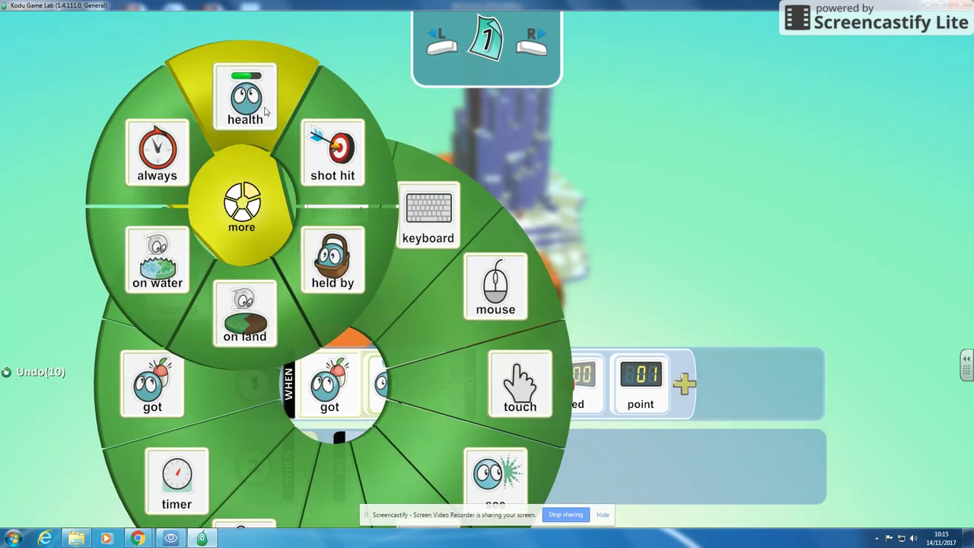
click(268, 107)
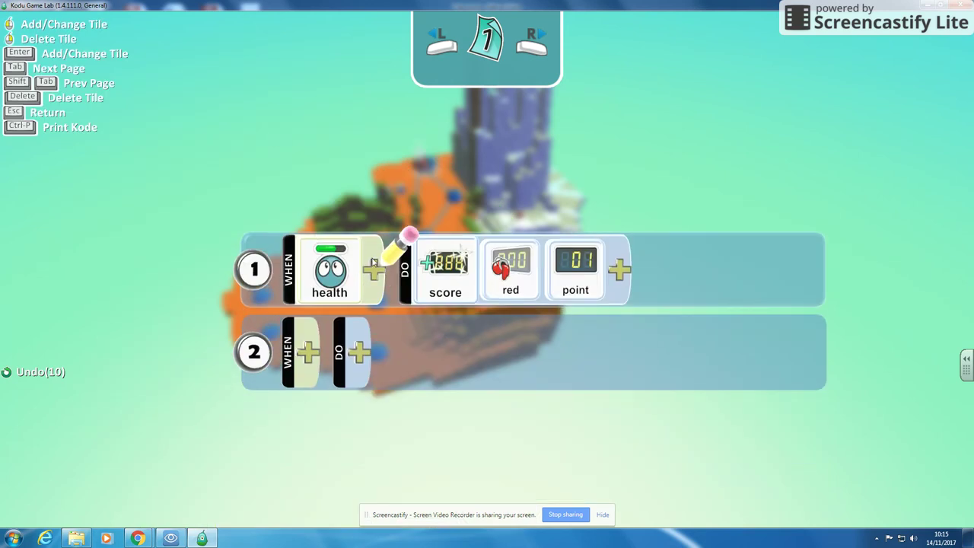
click(371, 271)
click(381, 174)
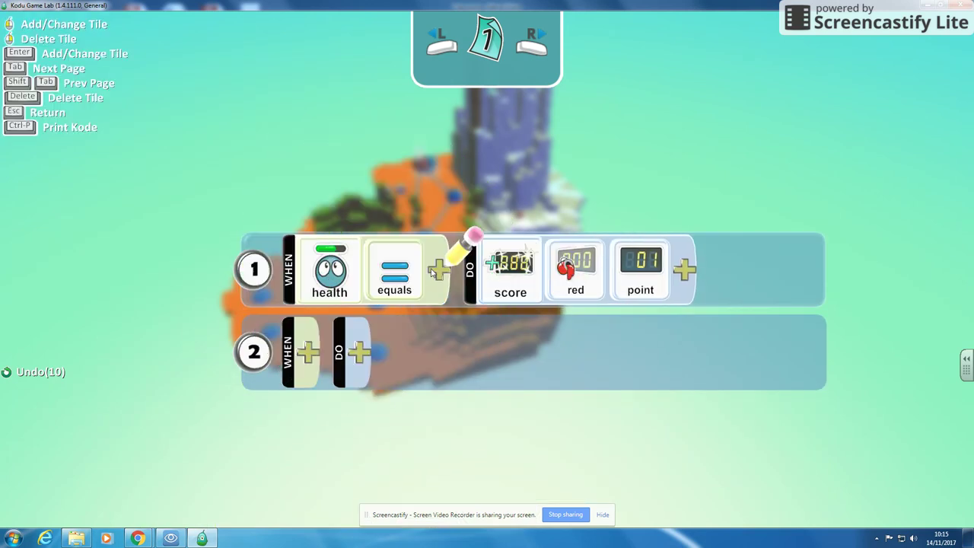
click(444, 273)
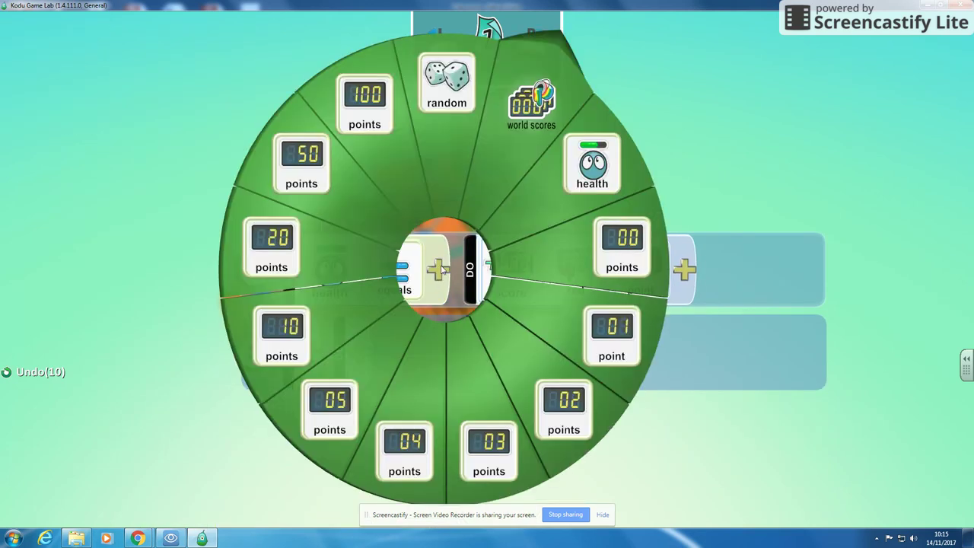
click(648, 262)
key(Escape)
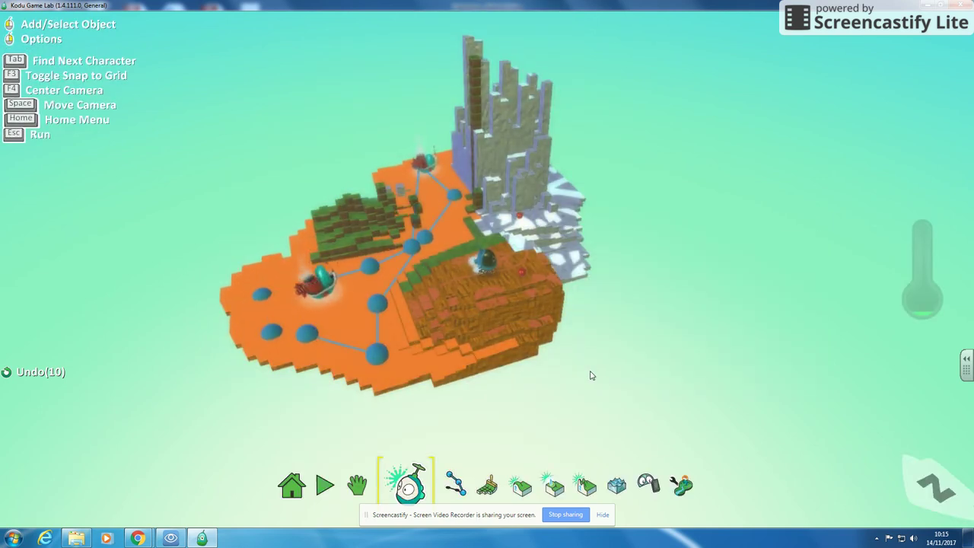
key(Escape)
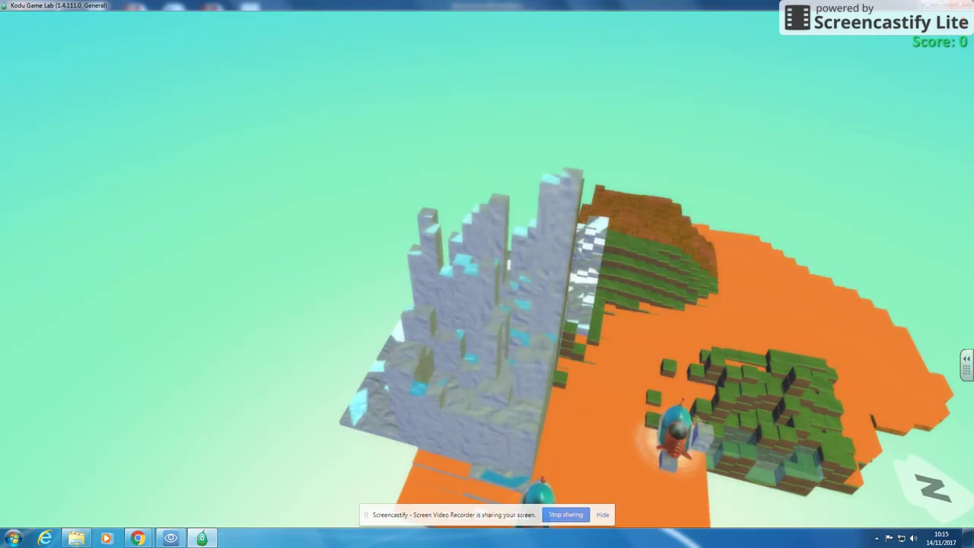
key(Escape)
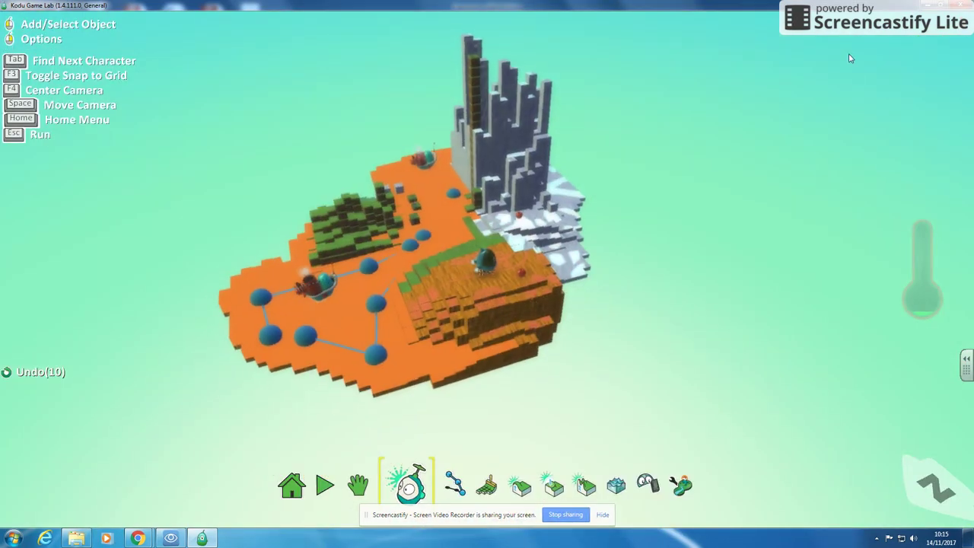
Open Kodu's program and scroll through its gamepad move, shoot, eat and green-score rules.
right_click(473, 263)
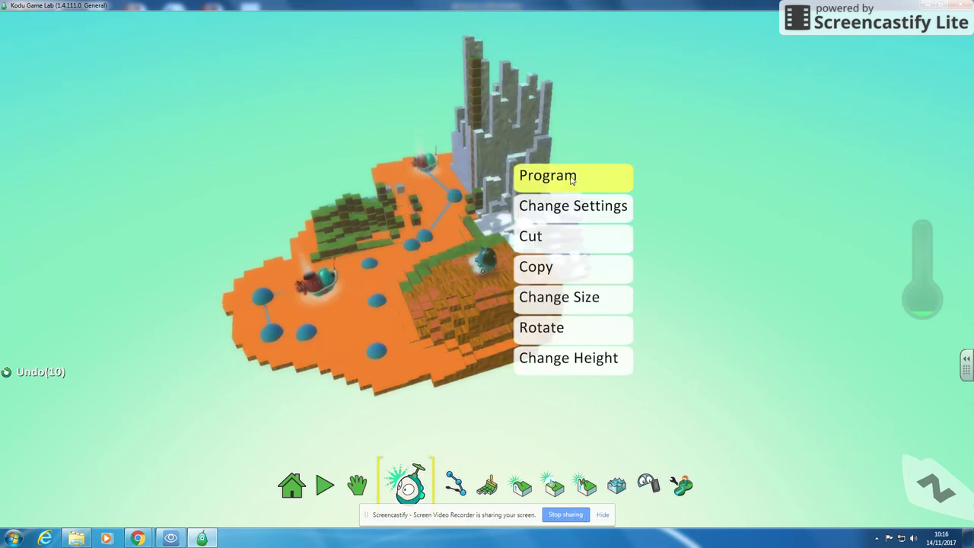
click(571, 178)
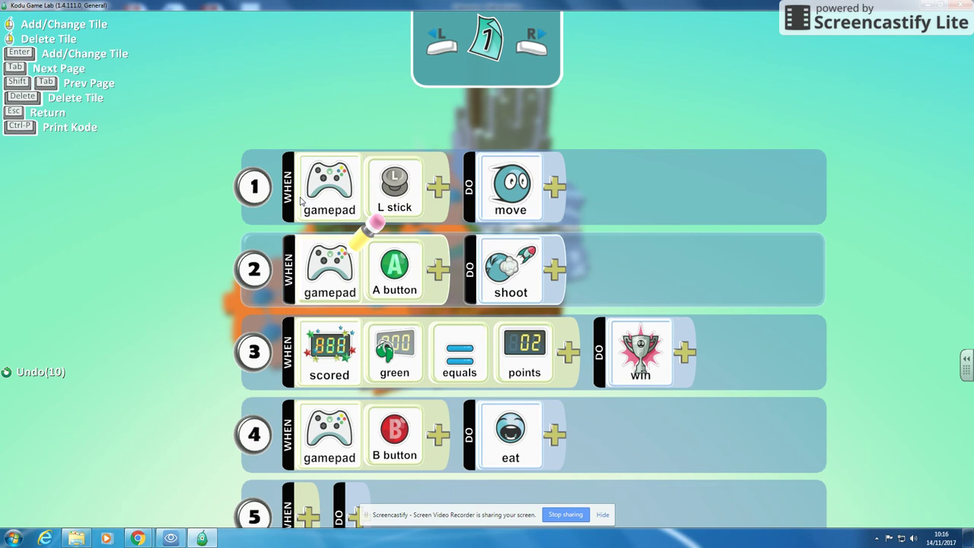
scroll(343, 328, down, 2)
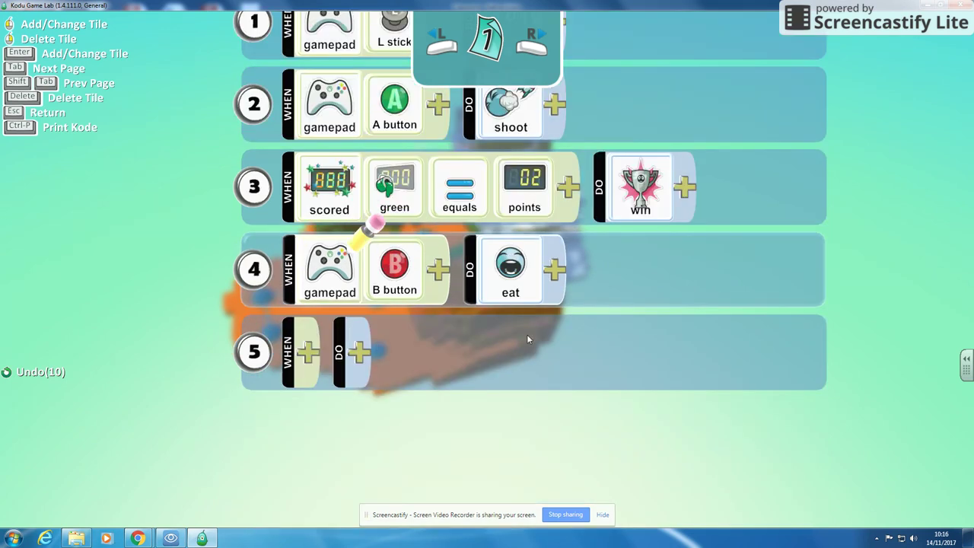
scroll(593, 347, up, 2)
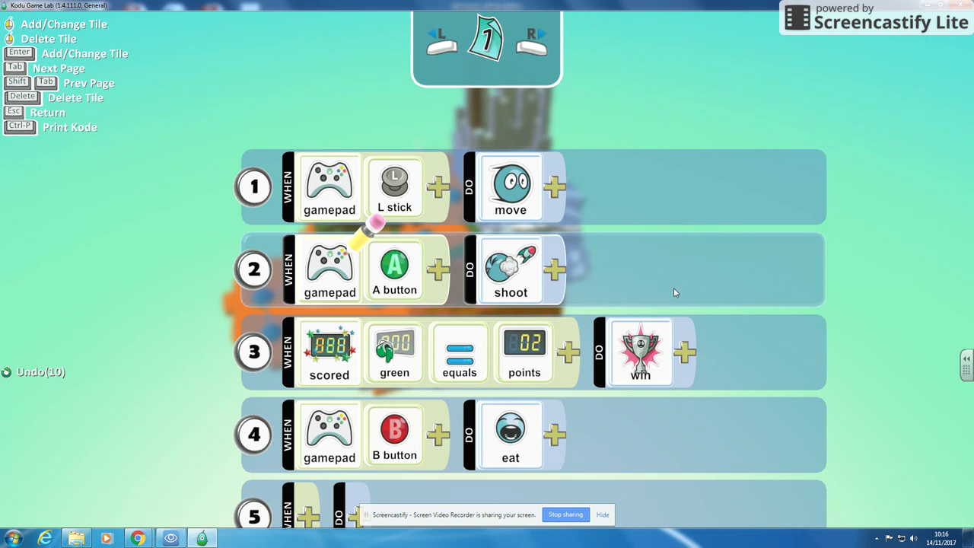
scroll(659, 206, down, 1)
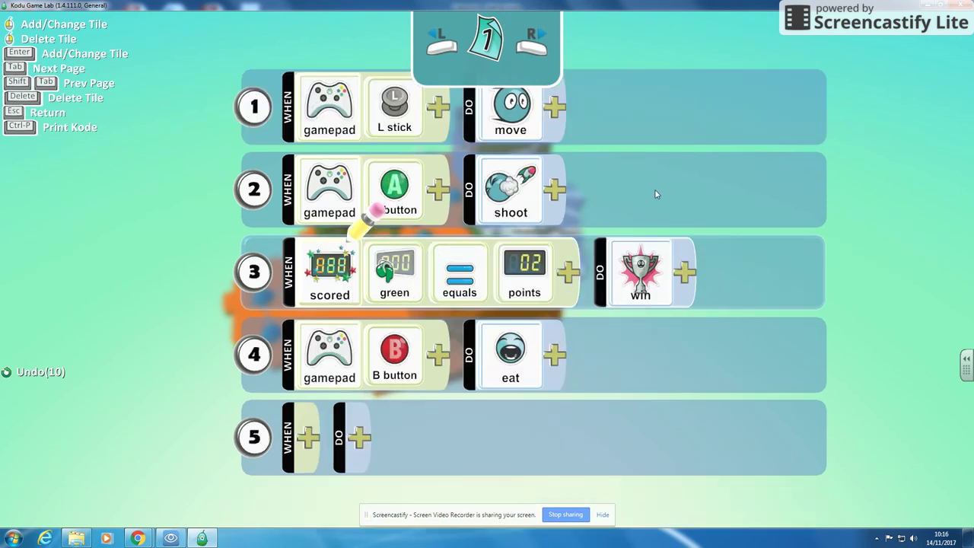